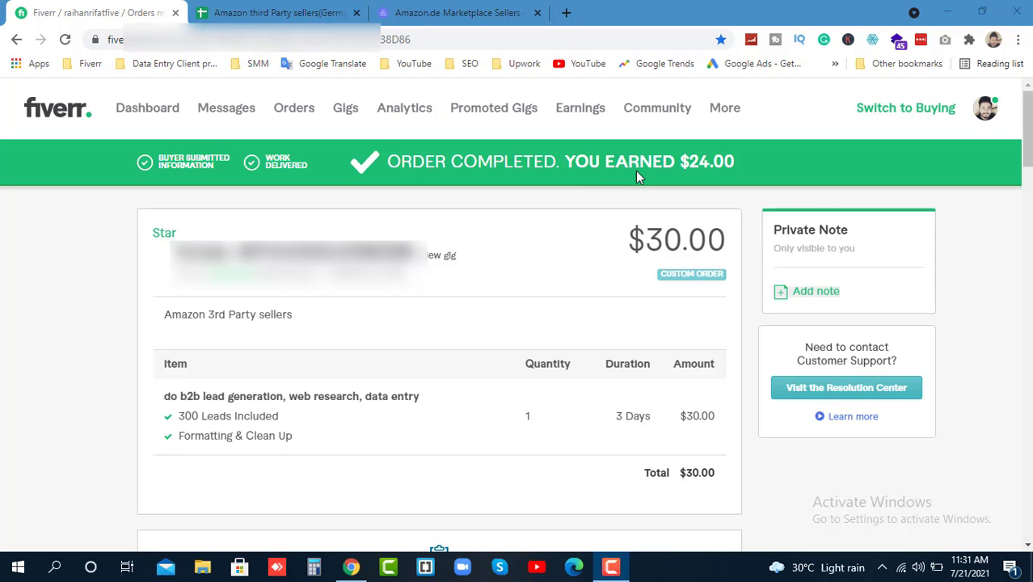
Step: Read the buyer's order requirements, noting the Amazon Germany marketplace, the requested seller range and the exclusion of Chinese sellers
{"action": "scroll", "coordinate": [543, 291], "scroll_direction": "down", "scroll_amount": 5}
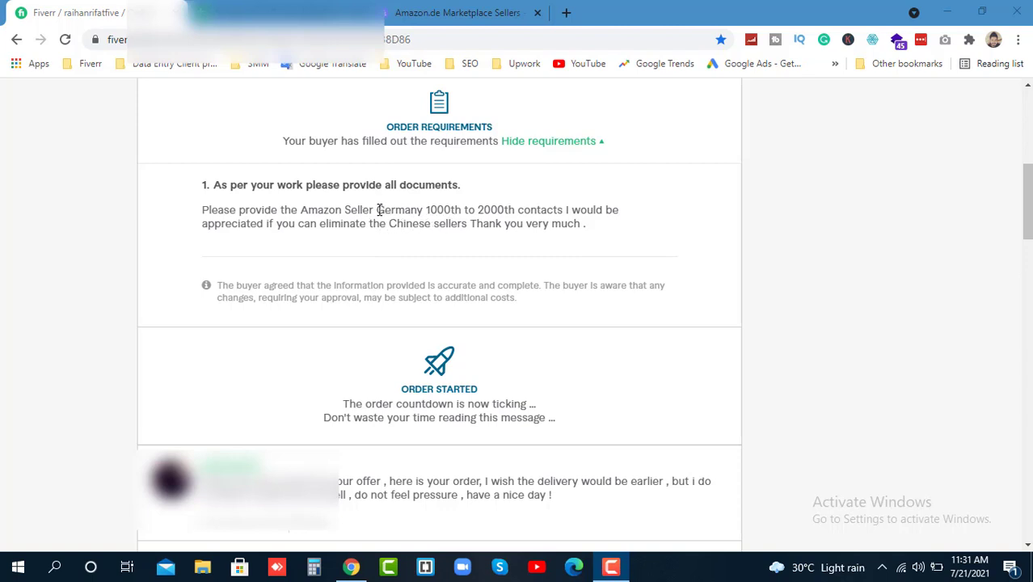
{"action": "left_click_drag", "start_coordinate": [377, 210], "coordinate": [425, 209]}
{"action": "left_click", "coordinate": [450, 224]}
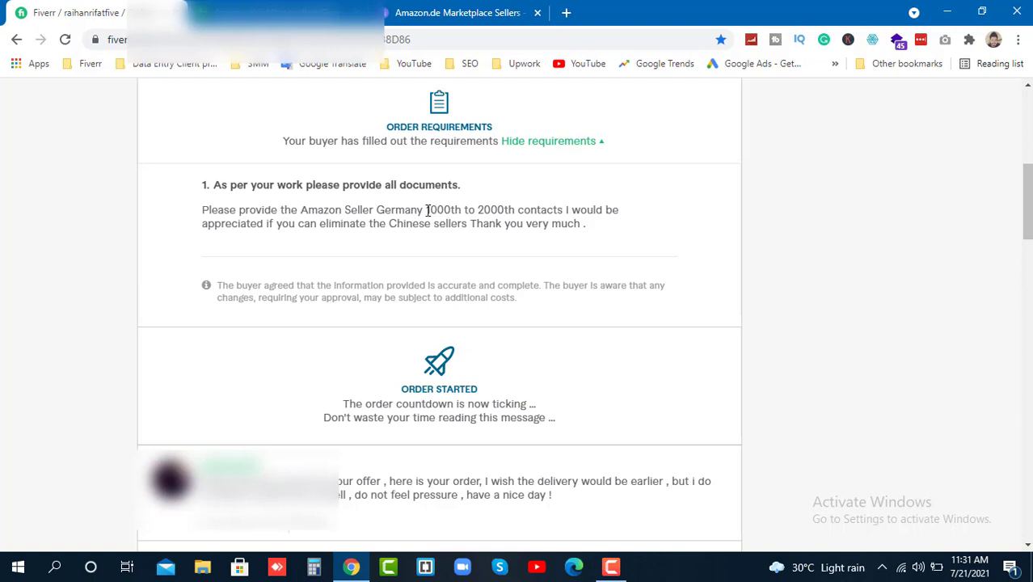
{"action": "left_click_drag", "start_coordinate": [426, 209], "coordinate": [462, 208]}
{"action": "left_click", "coordinate": [358, 225]}
{"action": "left_click_drag", "start_coordinate": [431, 225], "coordinate": [389, 227]}
{"action": "left_click", "coordinate": [427, 229]}
{"action": "left_click", "coordinate": [418, 228]}
{"action": "double_click", "coordinate": [406, 210]}
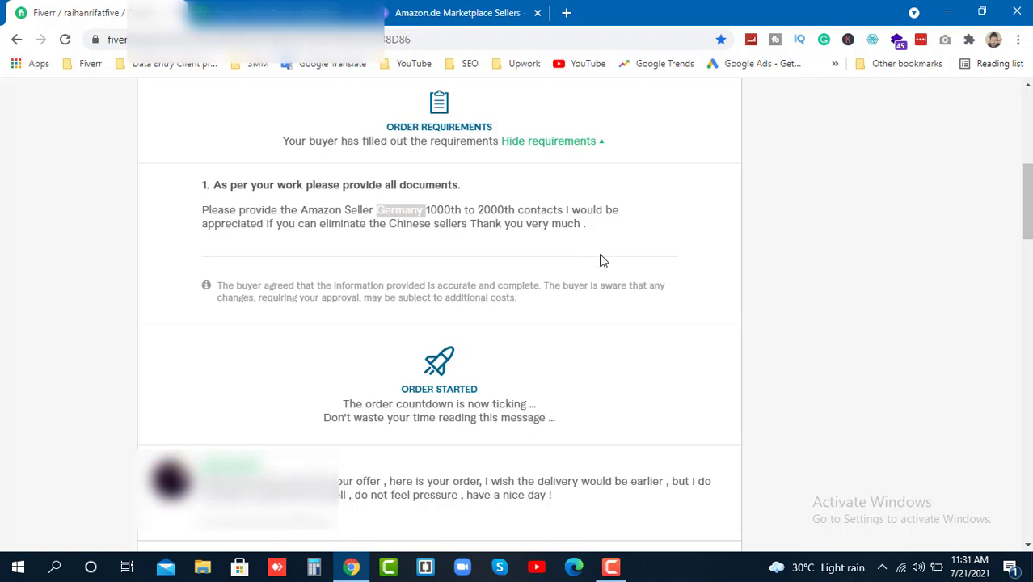
{"action": "left_click", "coordinate": [463, 215]}
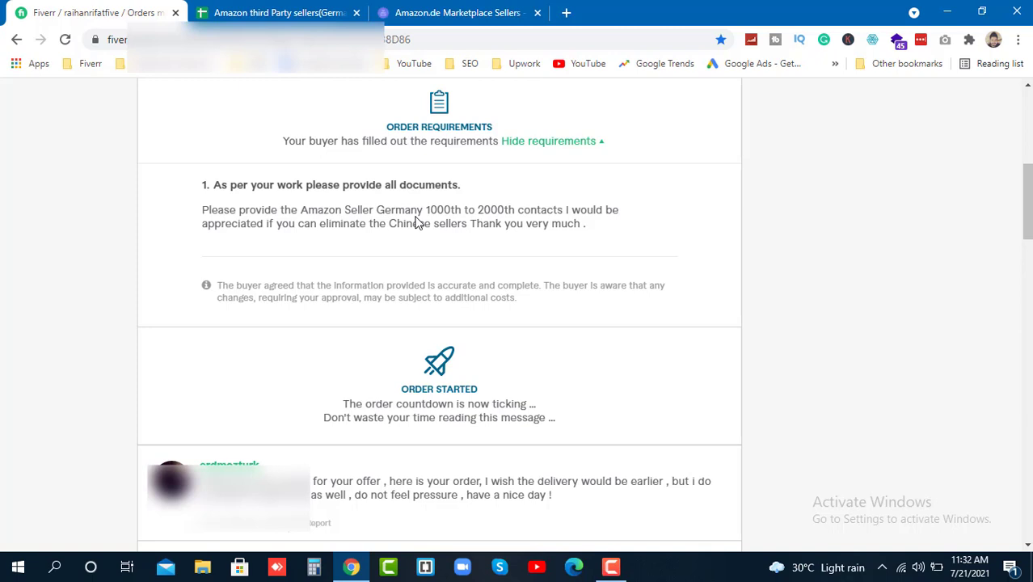
Step: Check the column headings in the lead spreadsheet and examine the Top Amazon.de Sellers ranking on SellerRatings.com
{"action": "key", "text": "ctrl+Tab"}
{"action": "left_click", "coordinate": [302, 333]}
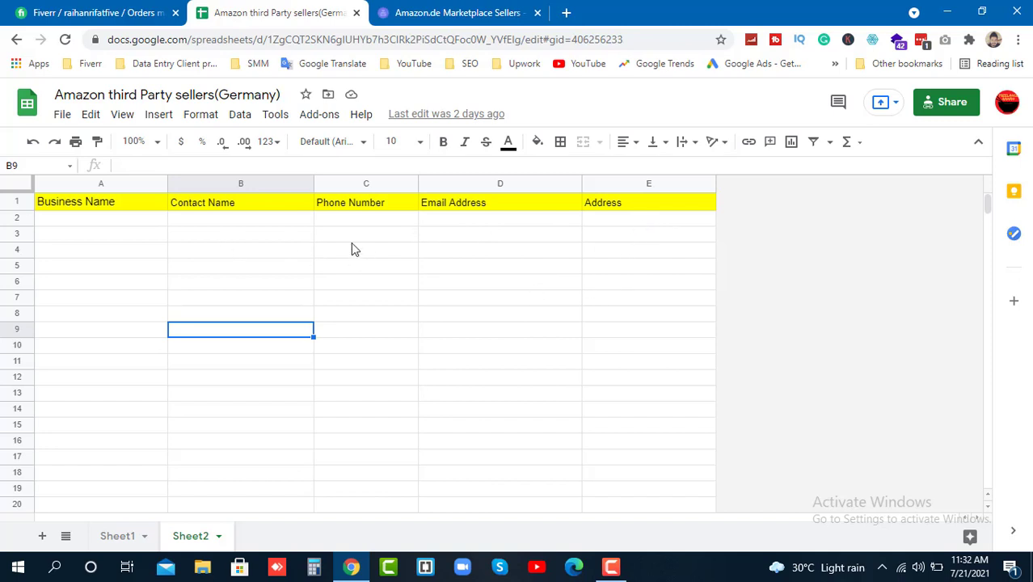
{"action": "left_click", "coordinate": [452, 12]}
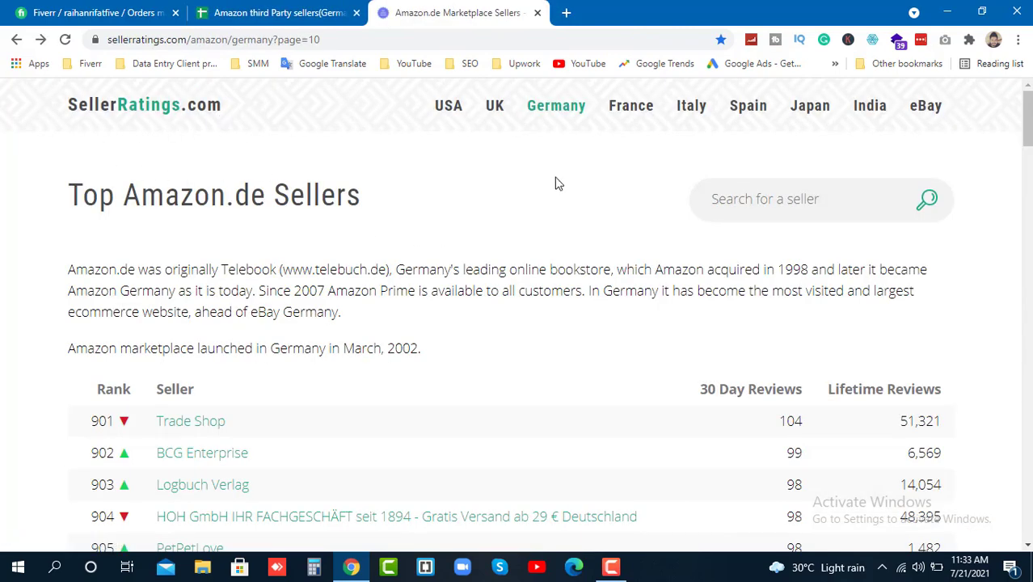
{"action": "scroll", "coordinate": [638, 306], "scroll_direction": "down", "scroll_amount": 3}
{"action": "scroll", "coordinate": [638, 306], "scroll_direction": "up", "scroll_amount": 3}
{"action": "scroll", "coordinate": [599, 320], "scroll_direction": "down", "scroll_amount": 1}
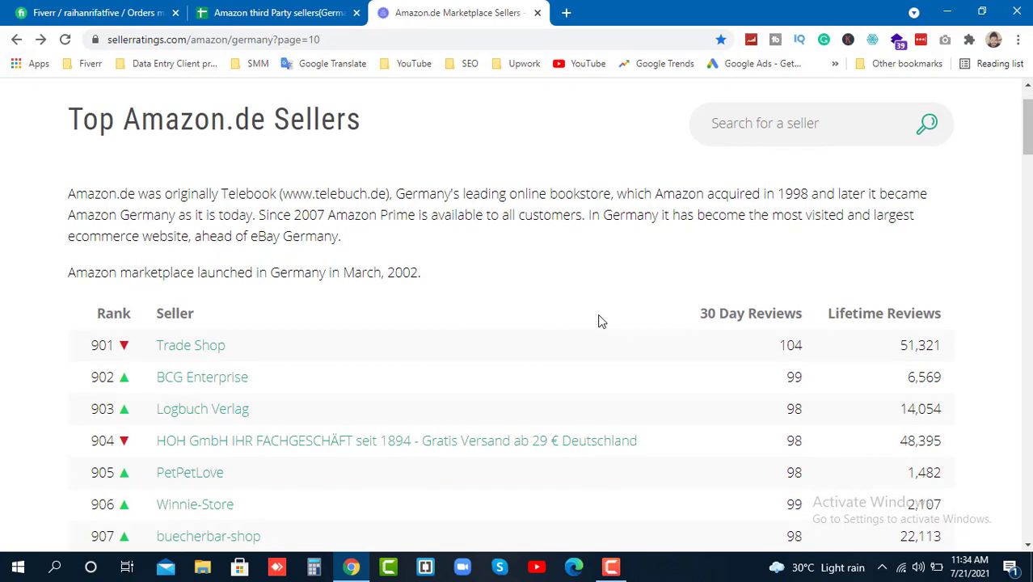
{"action": "scroll", "coordinate": [599, 321], "scroll_direction": "down", "scroll_amount": 2}
{"action": "scroll", "coordinate": [590, 325], "scroll_direction": "up", "scroll_amount": 1}
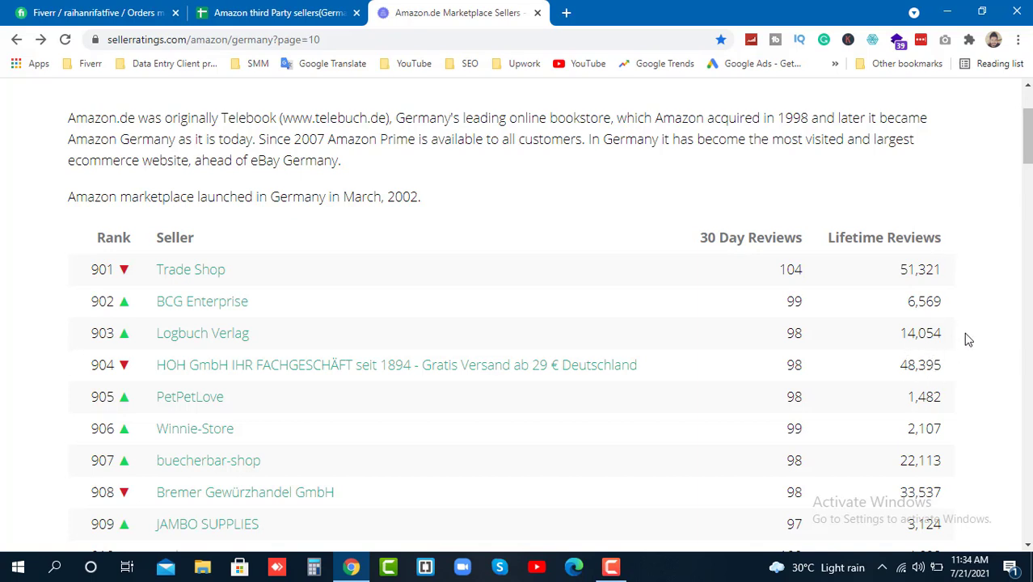
{"action": "scroll", "coordinate": [588, 355], "scroll_direction": "down", "scroll_amount": 2}
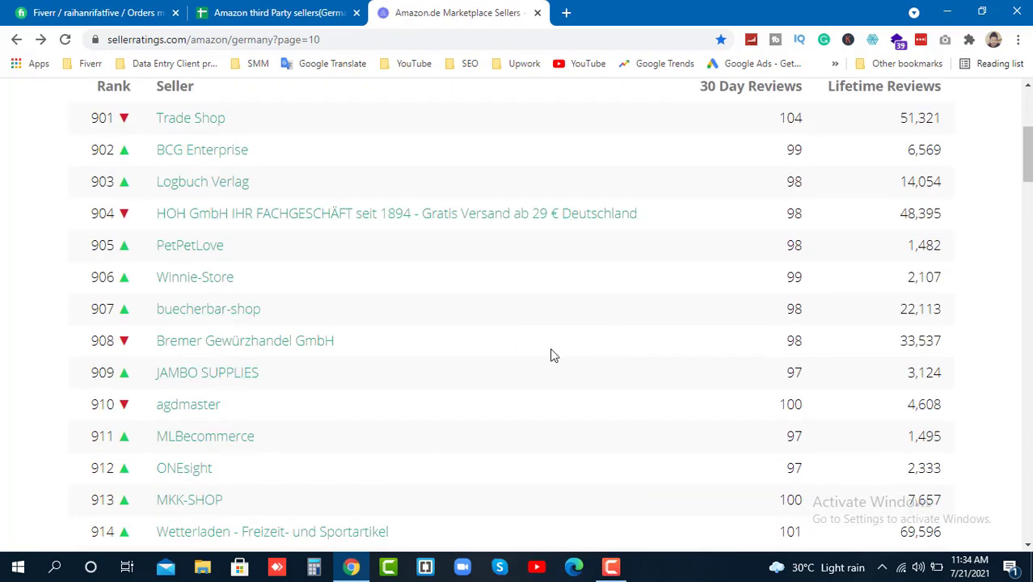
{"action": "scroll", "coordinate": [553, 356], "scroll_direction": "down", "scroll_amount": 3}
{"action": "scroll", "coordinate": [553, 355], "scroll_direction": "up", "scroll_amount": 7}
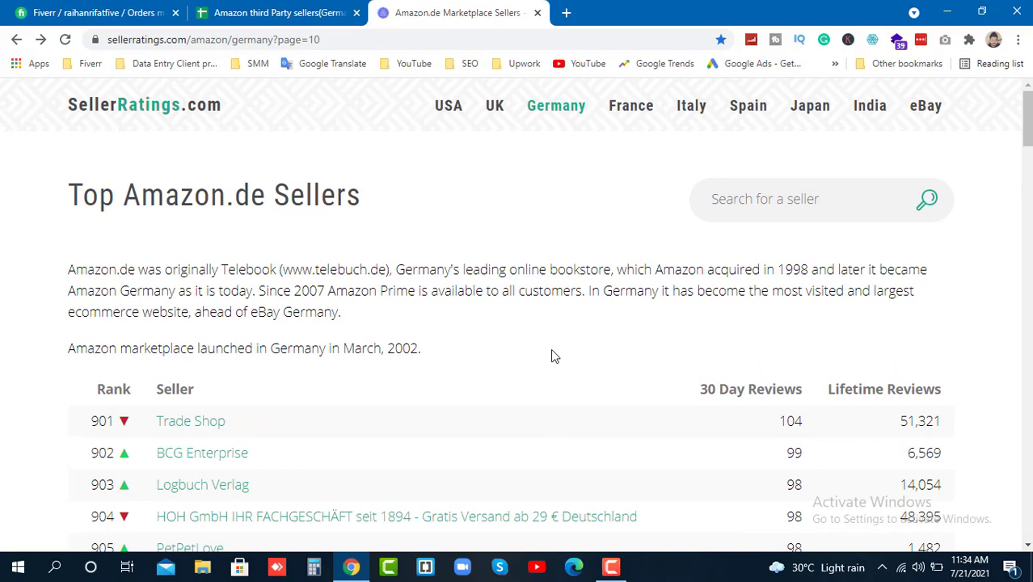
Step: Recheck the requested 1000th to 2000th contact range in the Fiverr order requirements
{"action": "key", "text": "ctrl+1"}
{"action": "left_click_drag", "start_coordinate": [425, 361], "coordinate": [514, 366]}
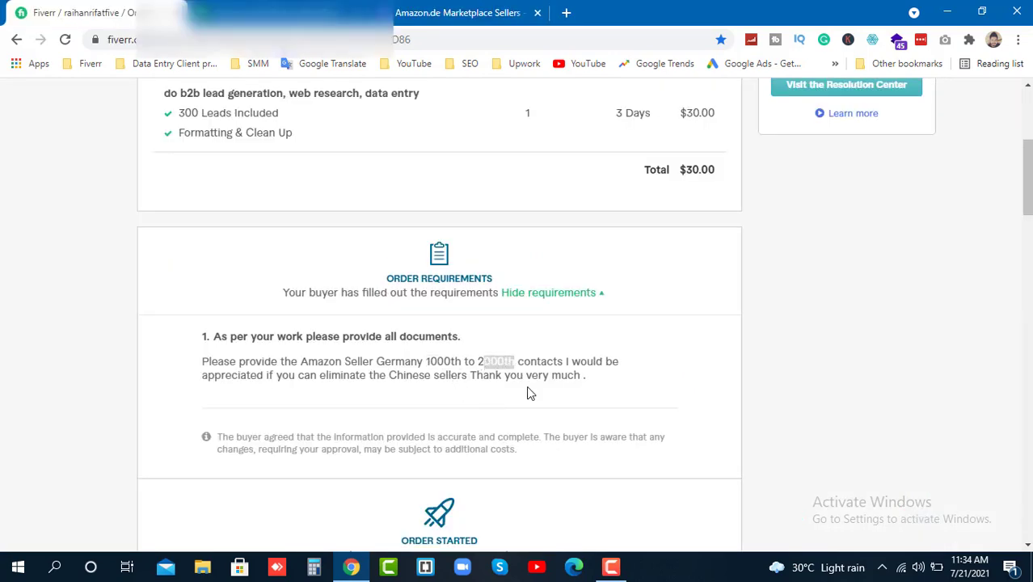
{"action": "key", "text": "ctrl+3"}
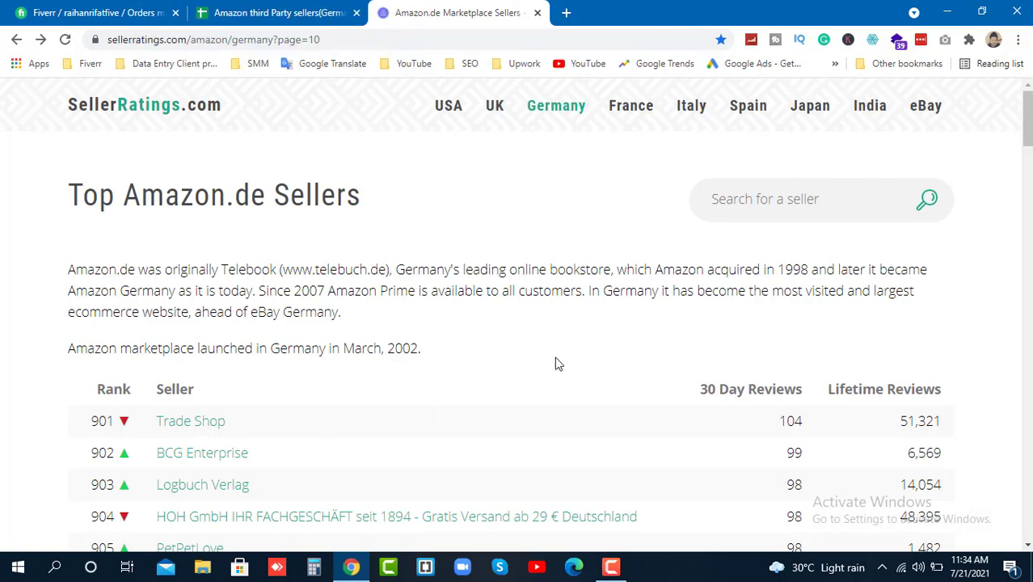
Step: Go to page 11 of the Top Amazon.de Sellers ranking, starting at rank 1,001
{"action": "scroll", "coordinate": [554, 364], "scroll_direction": "down", "scroll_amount": 10}
{"action": "scroll", "coordinate": [554, 366], "scroll_direction": "down", "scroll_amount": 20}
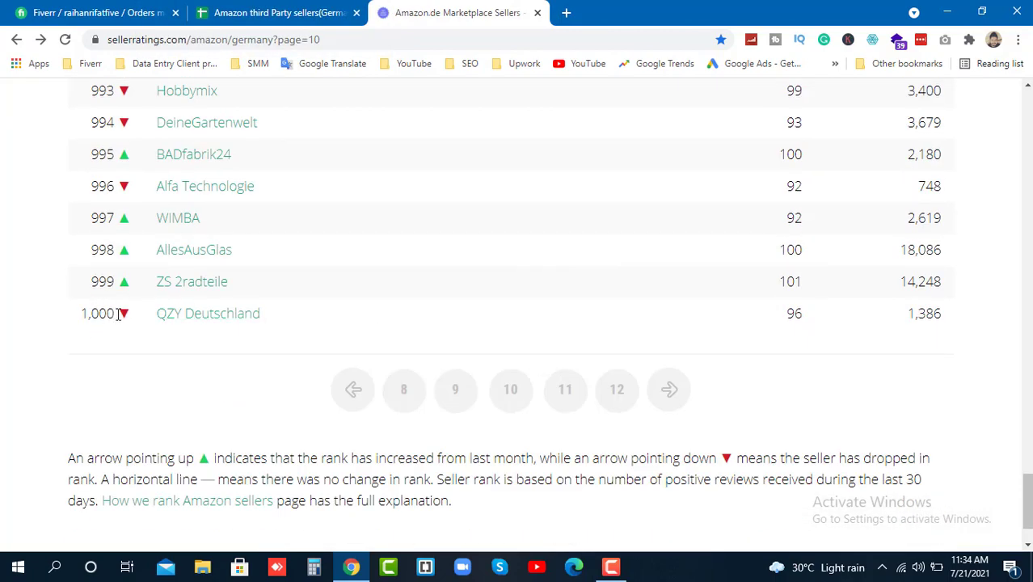
{"action": "left_click", "coordinate": [673, 394]}
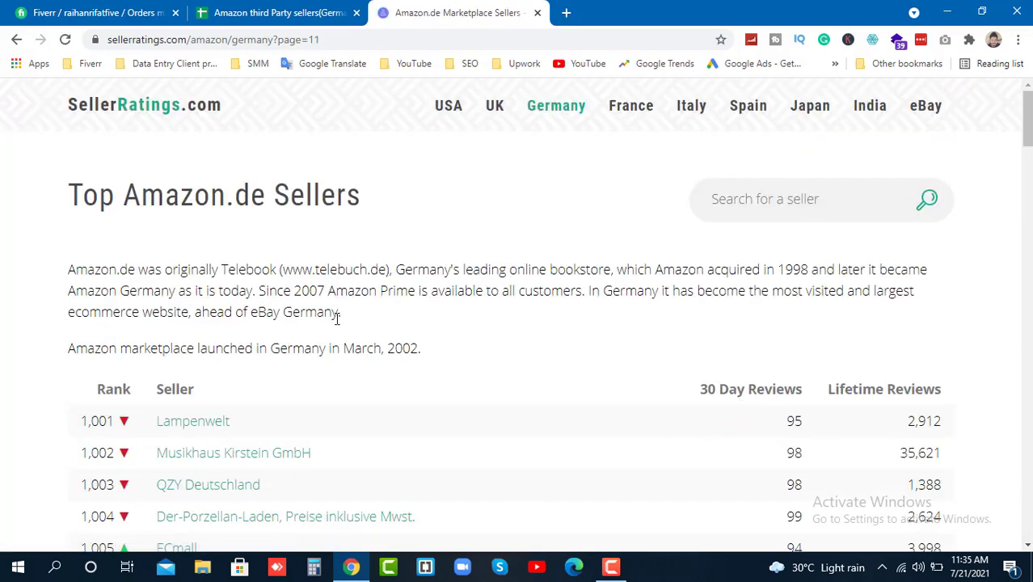
{"action": "scroll", "coordinate": [337, 318], "scroll_direction": "down", "scroll_amount": 1}
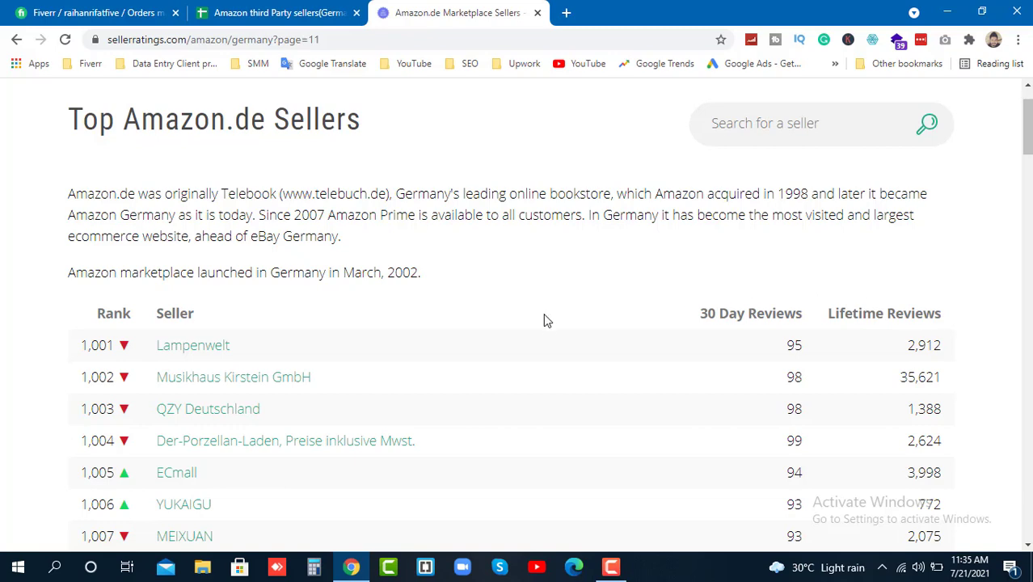
Step: Check the spreadsheet's columns, and open the SellerRatings page of Lampenwelt, the seller ranked 1,001
{"action": "left_click", "coordinate": [255, 10]}
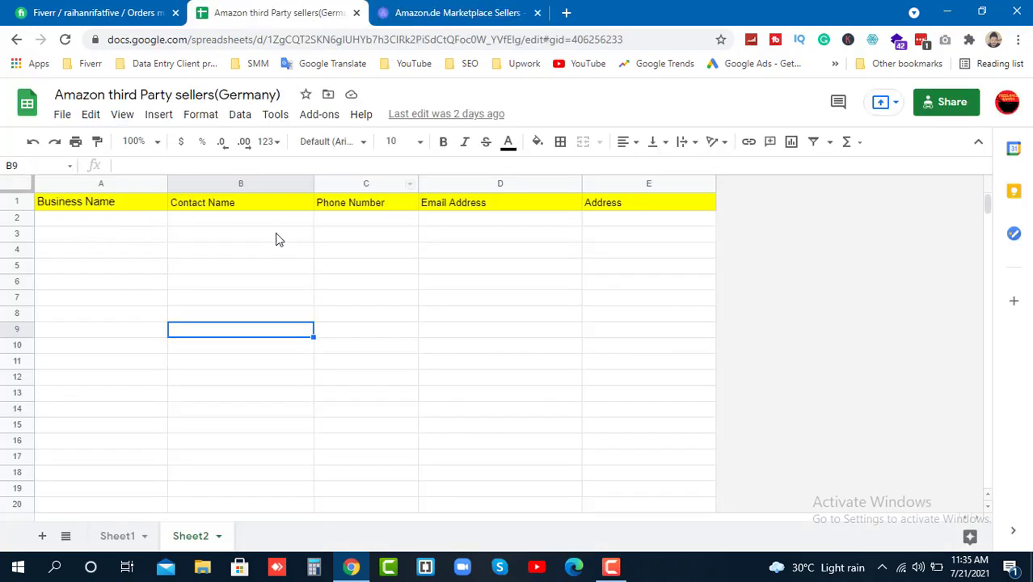
{"action": "left_click", "coordinate": [487, 10]}
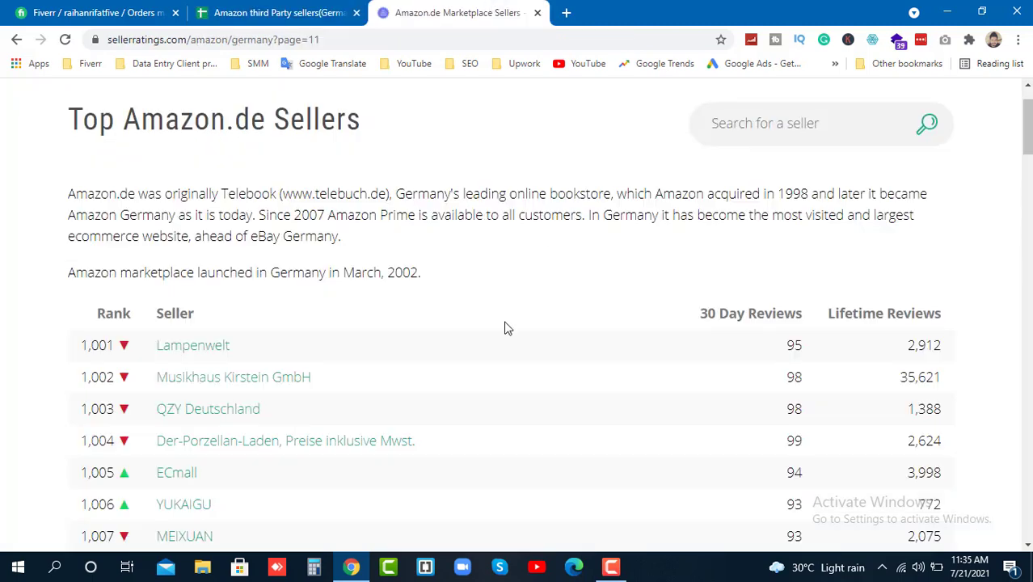
{"action": "right_click", "coordinate": [209, 349]}
{"action": "left_click", "coordinate": [261, 357]}
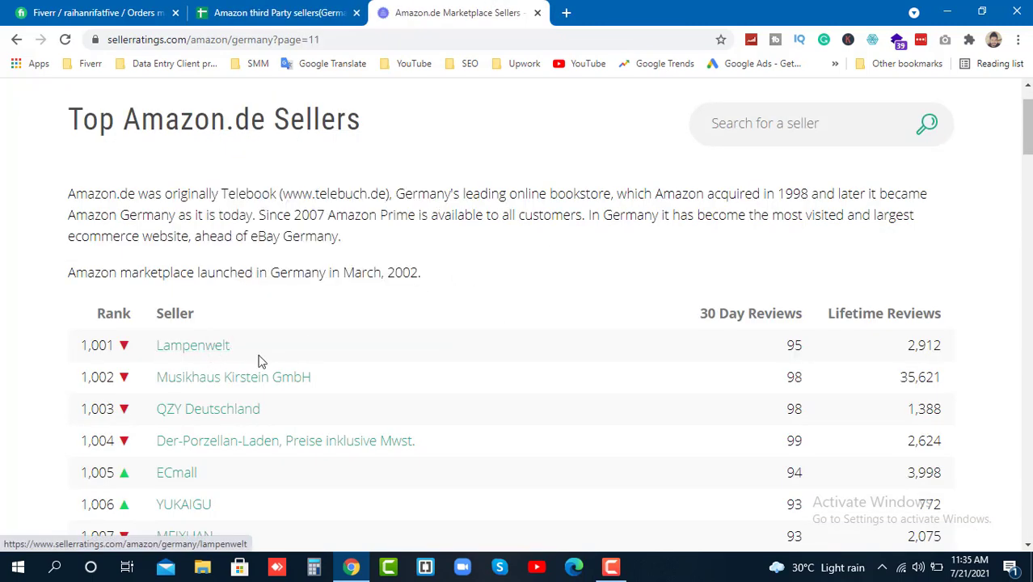
{"action": "left_click", "coordinate": [203, 354]}
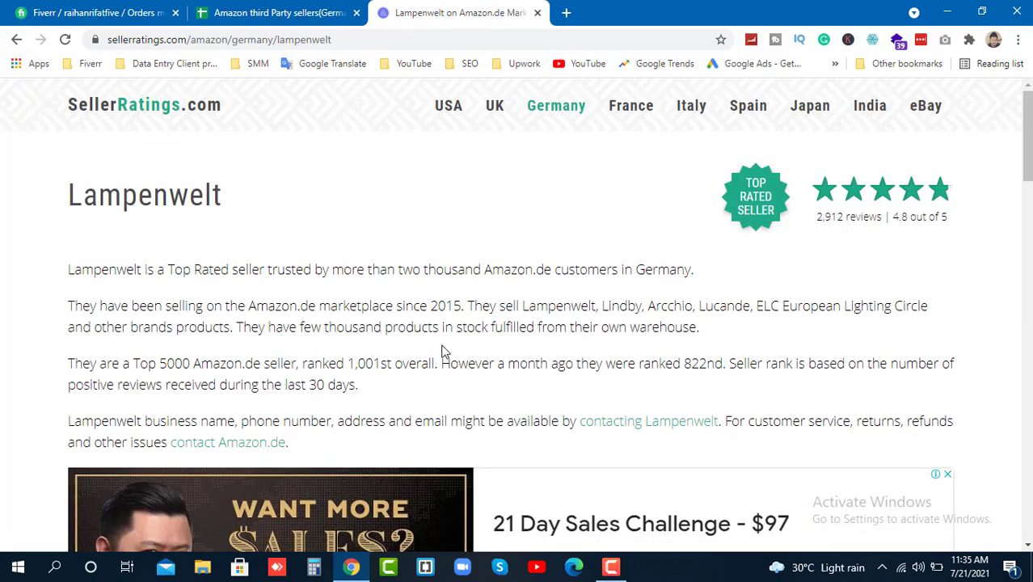
Step: Open the Lampenwelt profile on Amazon.de from the end of its SellerRatings page and dismiss the translation popup
{"action": "scroll", "coordinate": [558, 326], "scroll_direction": "down", "scroll_amount": 7}
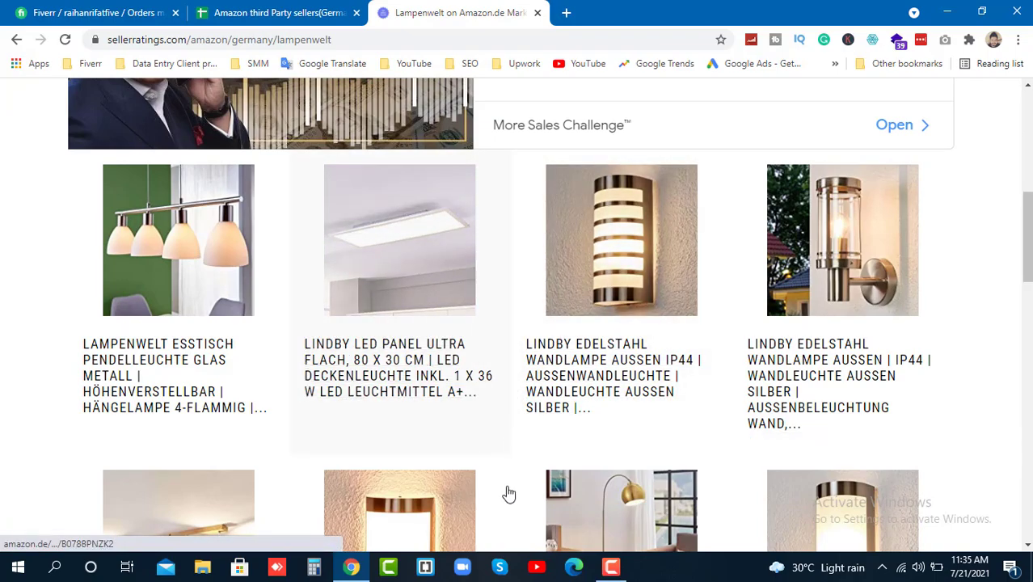
{"action": "scroll", "coordinate": [498, 428], "scroll_direction": "down", "scroll_amount": 1}
{"action": "scroll", "coordinate": [501, 412], "scroll_direction": "down", "scroll_amount": 8}
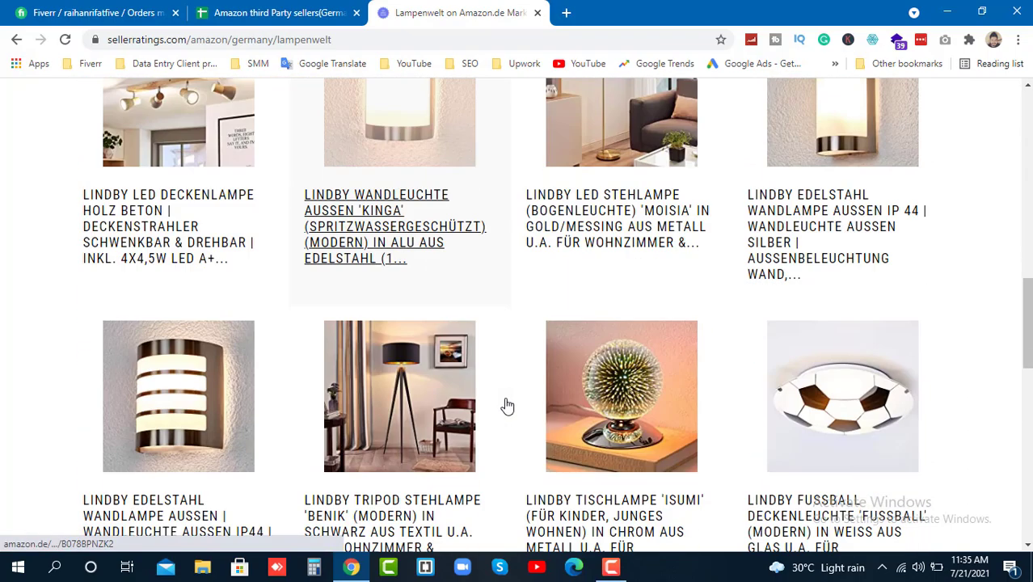
{"action": "scroll", "coordinate": [512, 390], "scroll_direction": "down", "scroll_amount": 4}
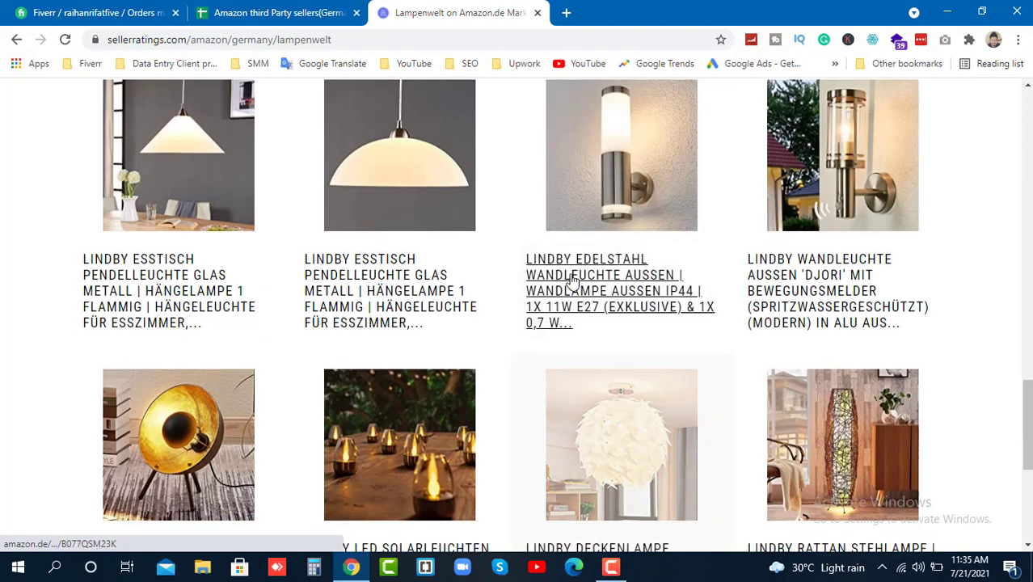
{"action": "scroll", "coordinate": [509, 370], "scroll_direction": "down", "scroll_amount": 5}
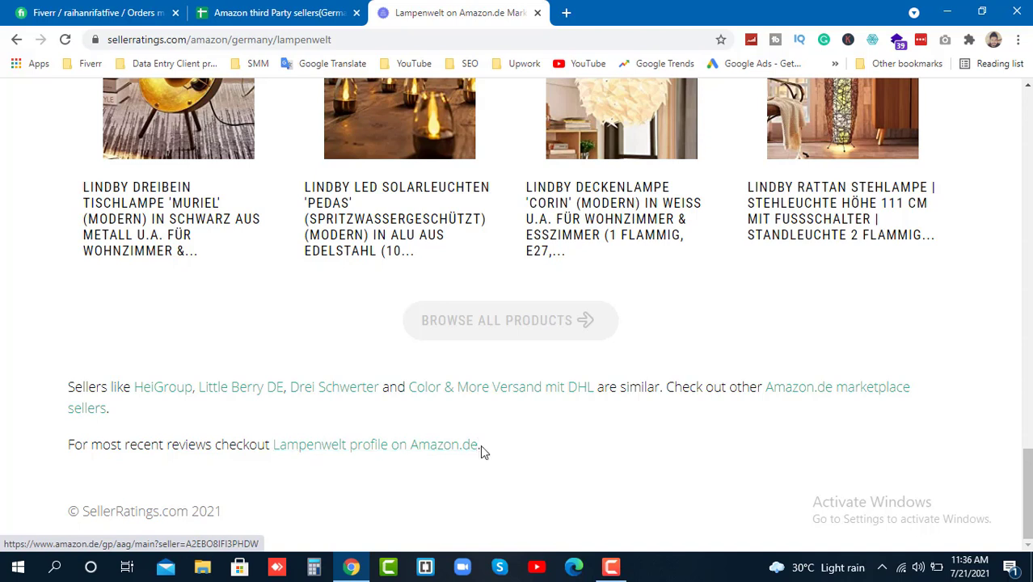
{"action": "left_click", "coordinate": [378, 450]}
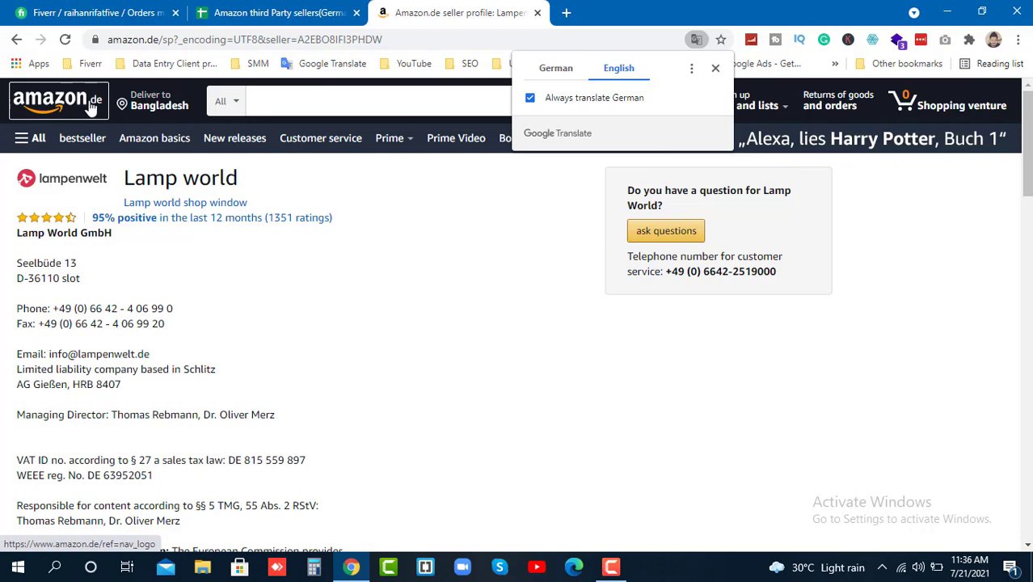
{"action": "left_click", "coordinate": [716, 69]}
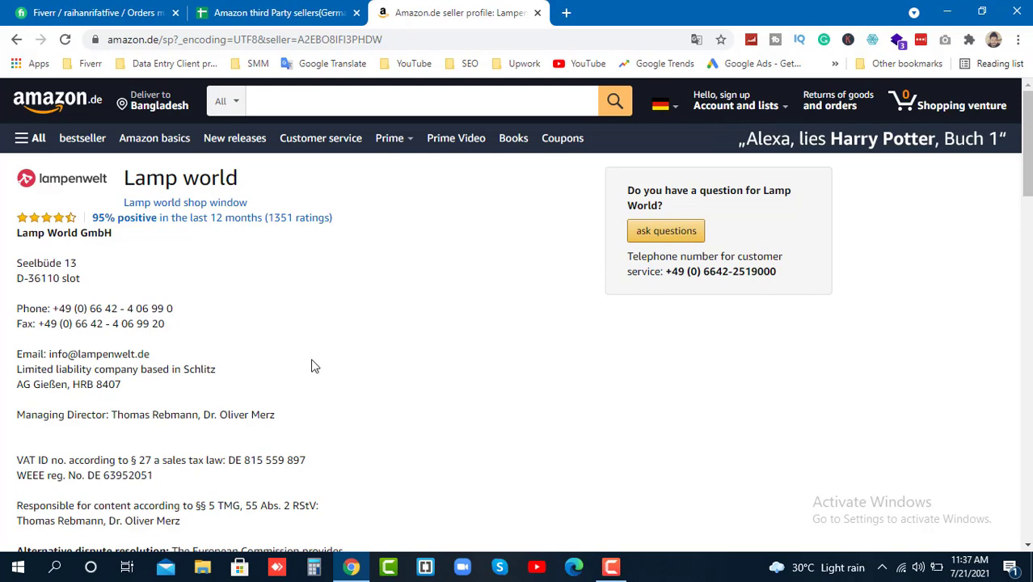
Step: Copy the business name "Lamp world" from the Amazon seller profile into cell A2 under Business Name
{"action": "left_click", "coordinate": [189, 12]}
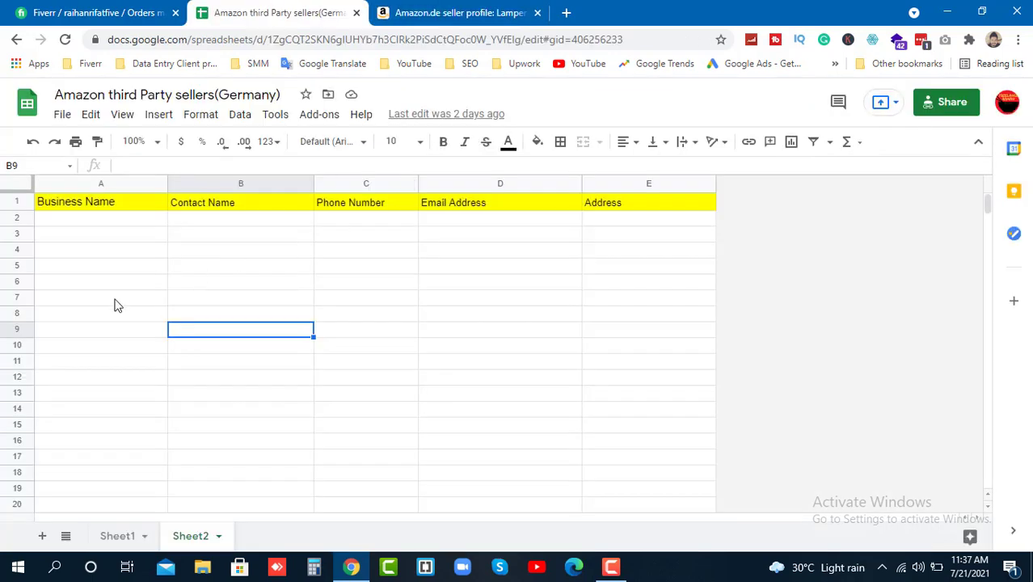
{"action": "left_click", "coordinate": [458, 12]}
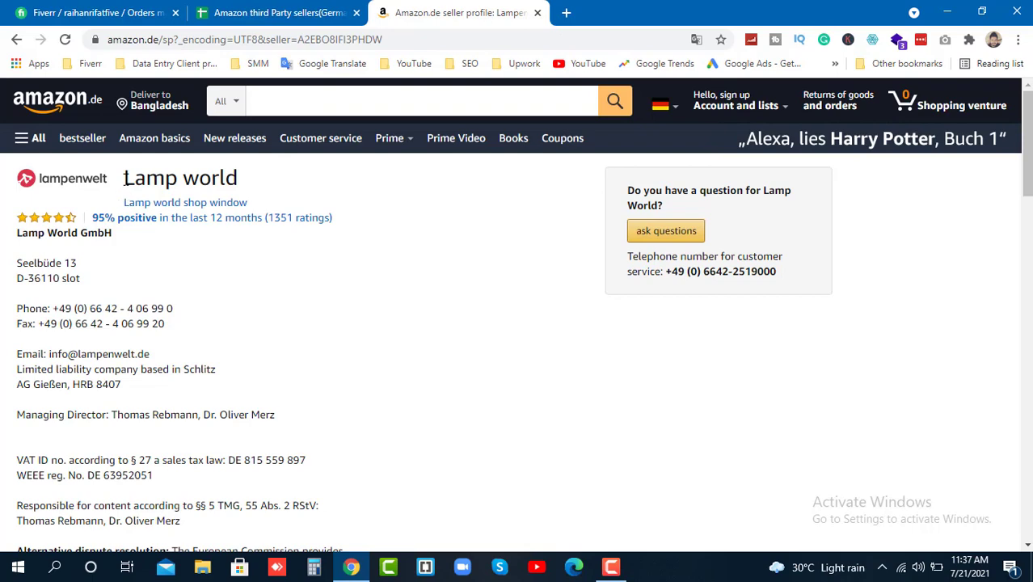
{"action": "left_click_drag", "start_coordinate": [125, 179], "coordinate": [278, 220]}
{"action": "key", "text": "ctrl+c"}
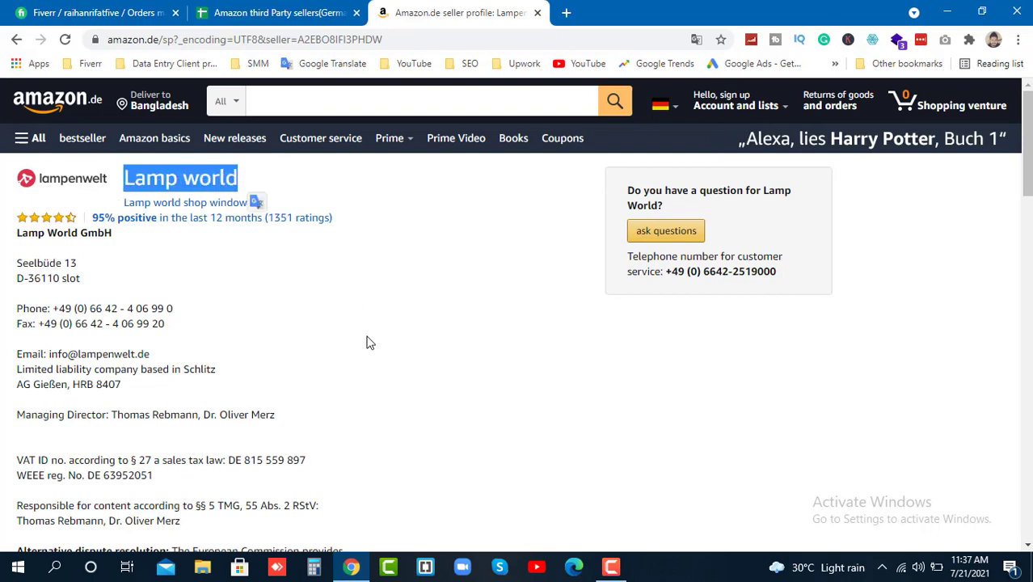
{"action": "left_click", "coordinate": [312, 12]}
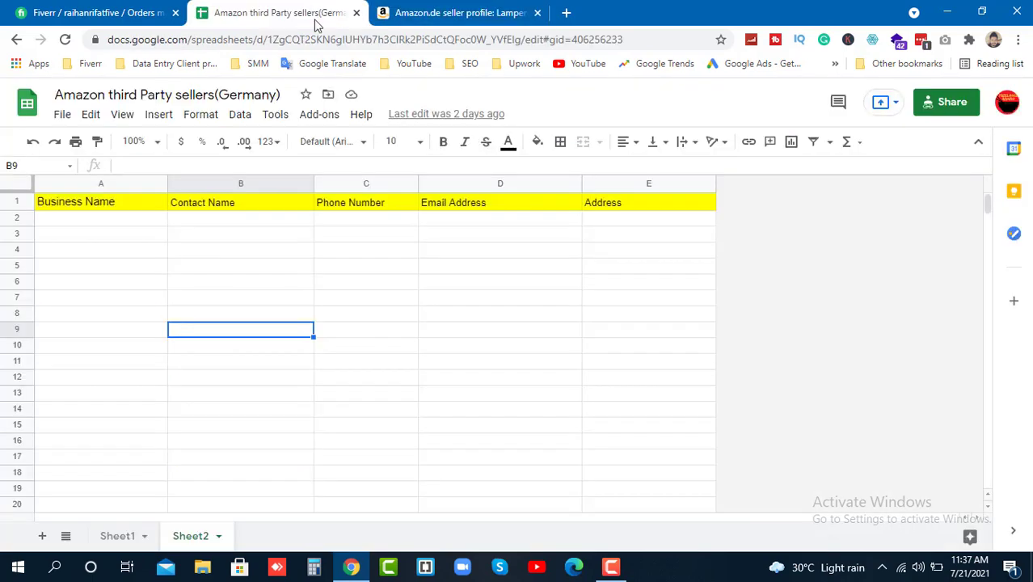
{"action": "left_click", "coordinate": [50, 219]}
{"action": "double_click", "coordinate": [51, 219]}
{"action": "key", "text": "ctrl+v"}
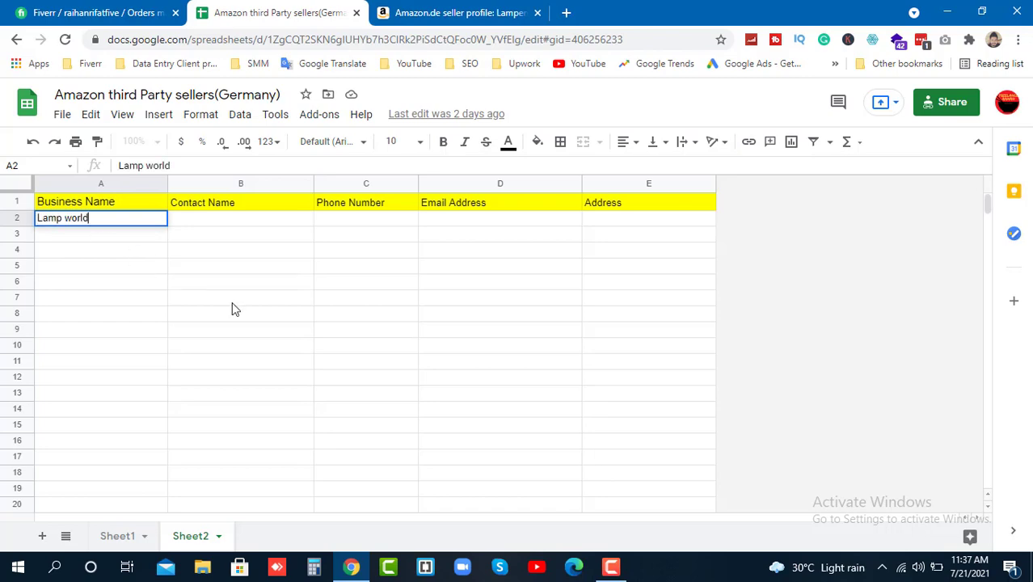
{"action": "key", "text": "ctrl+Tab"}
{"action": "left_click", "coordinate": [213, 288]}
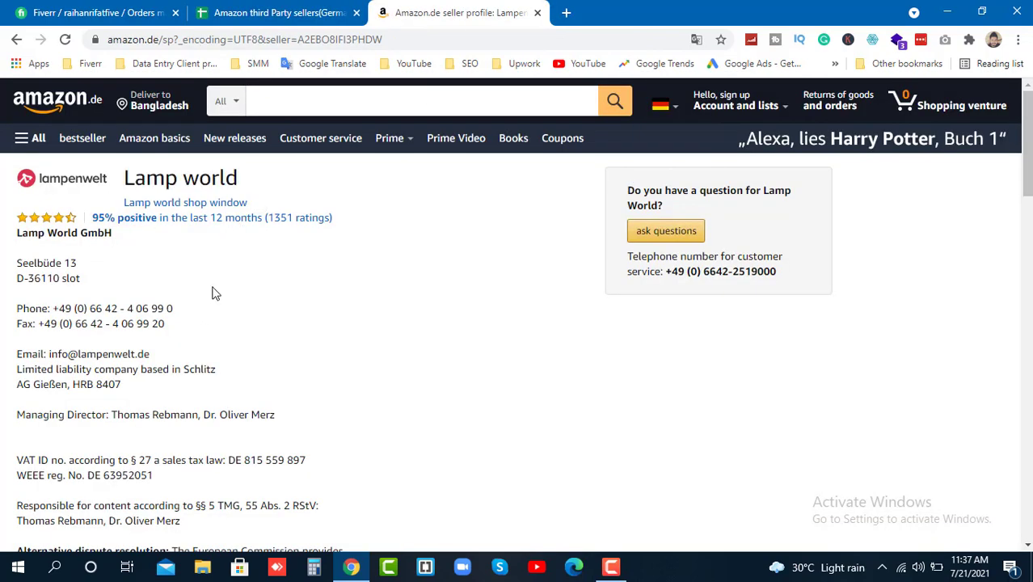
Step: Copy the first managing director's name from the Amazon seller profile into cell B2 under Contact Name
{"action": "left_click", "coordinate": [291, 12]}
{"action": "left_click", "coordinate": [516, 10]}
{"action": "left_click_drag", "start_coordinate": [17, 415], "coordinate": [107, 415]}
{"action": "left_click", "coordinate": [72, 432]}
{"action": "left_click_drag", "start_coordinate": [111, 414], "coordinate": [200, 415]}
{"action": "key", "text": "ctrl+c"}
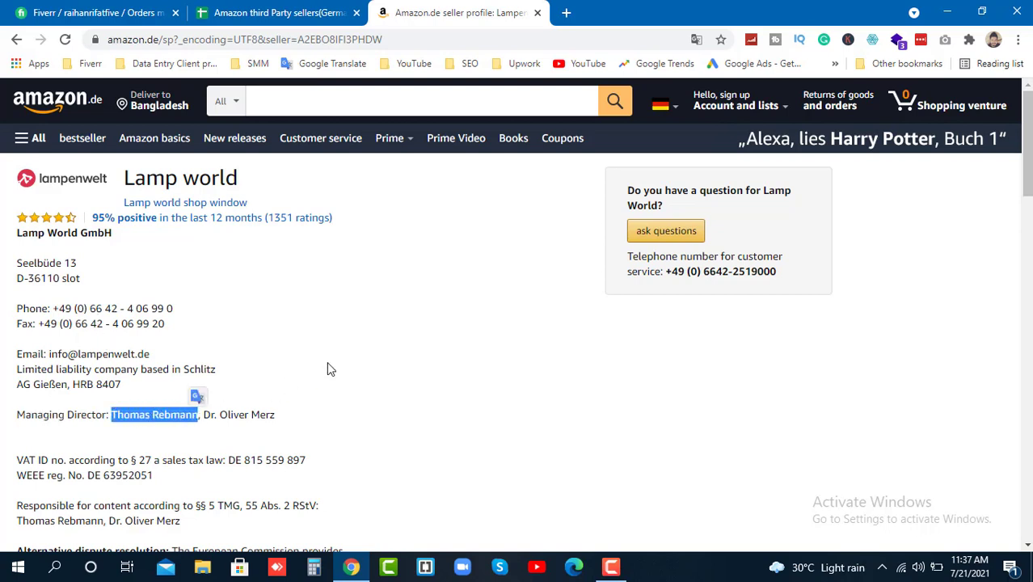
{"action": "left_click", "coordinate": [267, 12]}
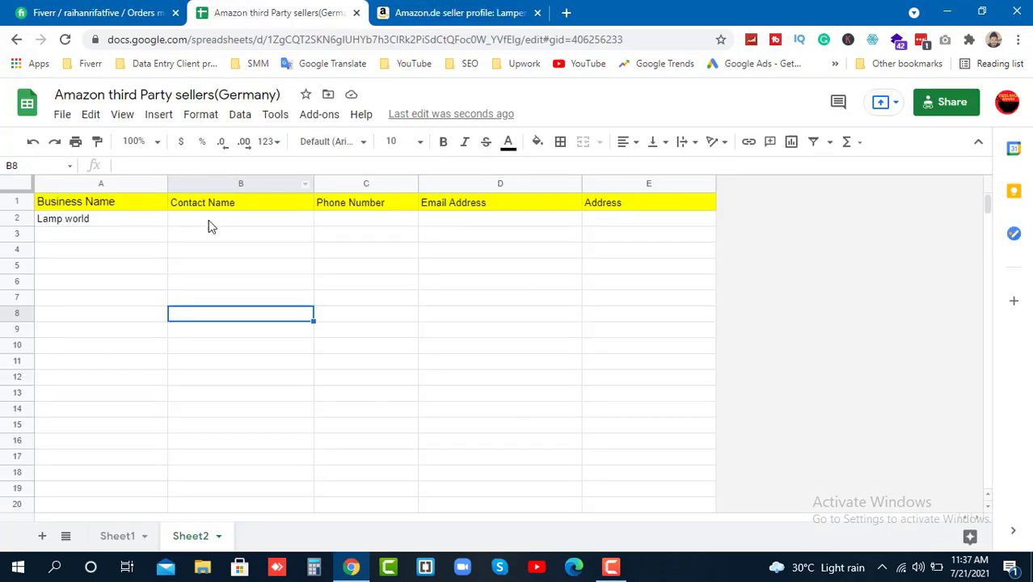
{"action": "double_click", "coordinate": [208, 226]}
{"action": "key", "text": "ctrl+v"}
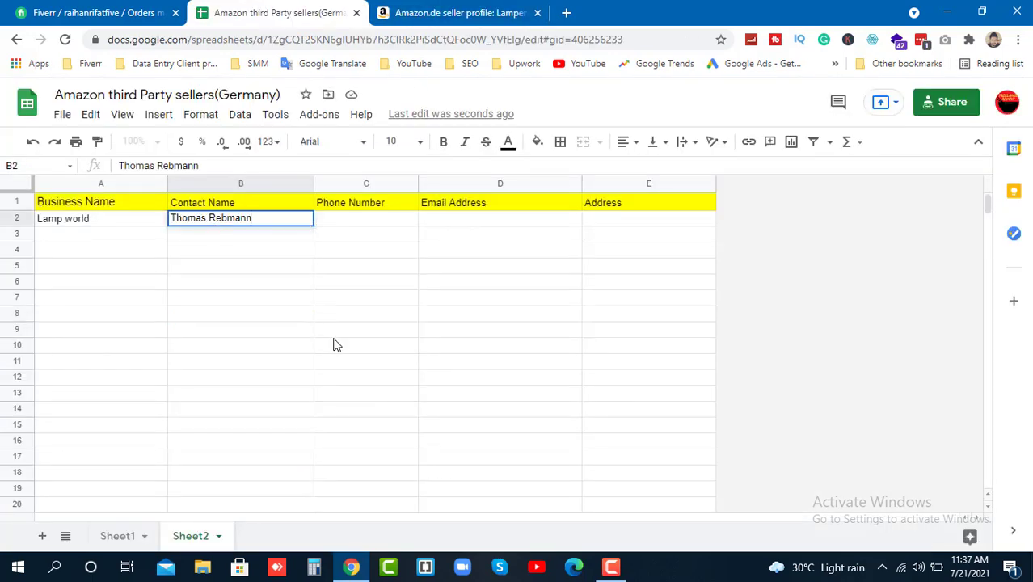
{"action": "left_click", "coordinate": [334, 331]}
Step: Copy the first listed phone number from the Lampenwelt Amazon profile into cell C2 under Phone Number
{"action": "left_click", "coordinate": [453, 12]}
{"action": "left_click", "coordinate": [83, 339]}
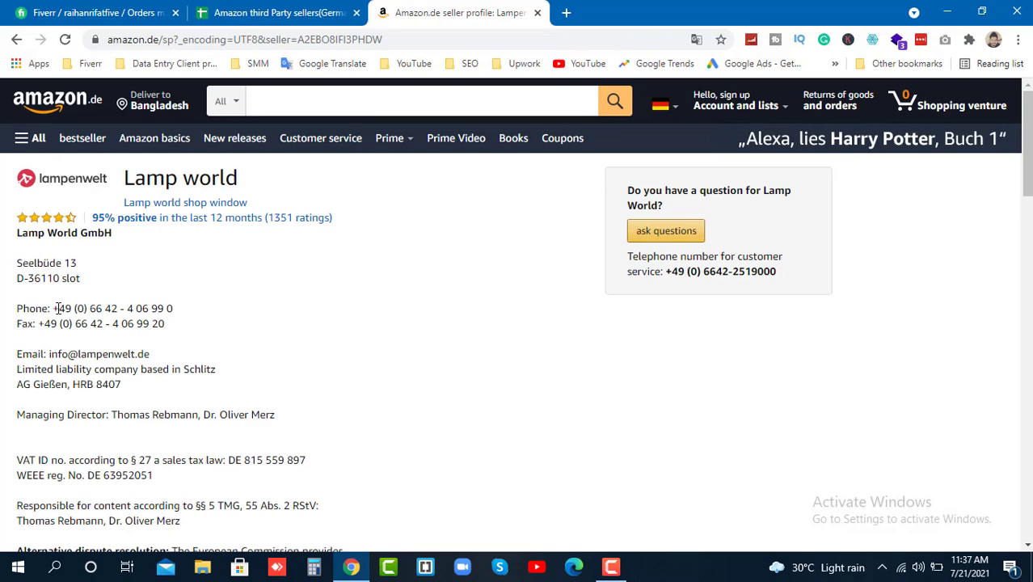
{"action": "left_click_drag", "start_coordinate": [60, 308], "coordinate": [201, 316]}
{"action": "key", "text": "ctrl+c"}
{"action": "left_click", "coordinate": [283, 8]}
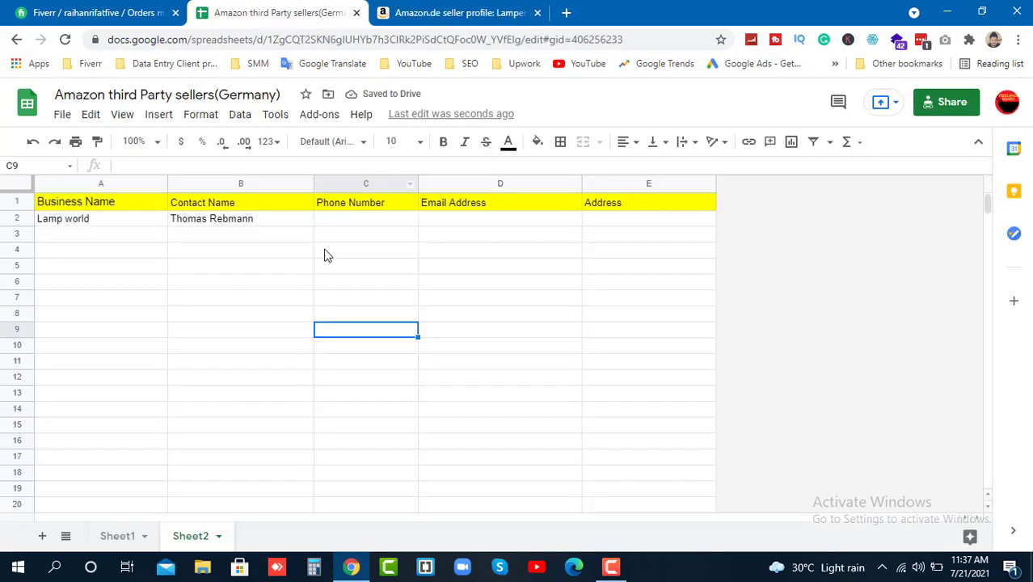
{"action": "double_click", "coordinate": [339, 220]}
{"action": "key", "text": "ctrl+v"}
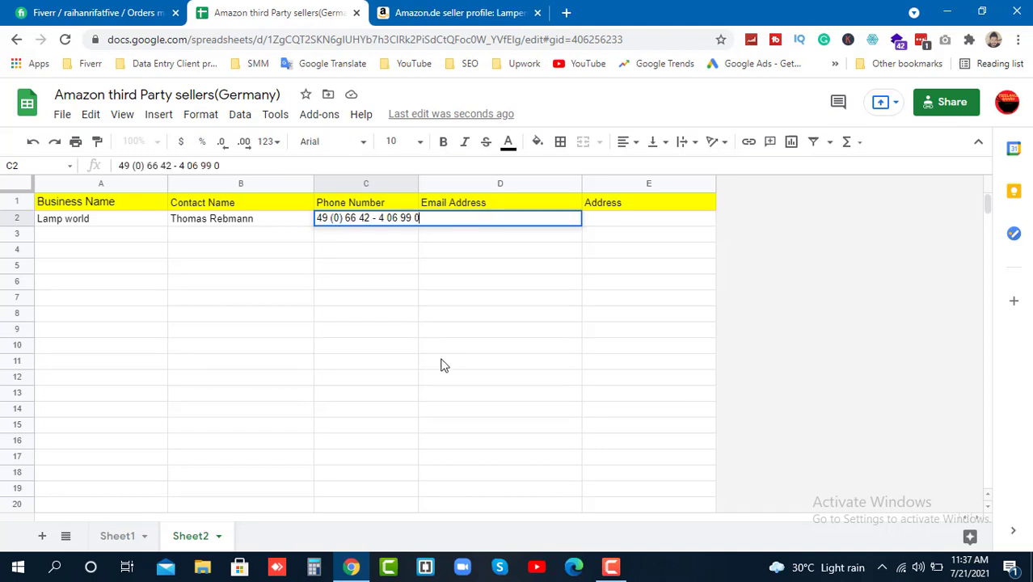
Step: Copy the email address from the Lampenwelt Amazon profile into cell D2 under Email Address
{"action": "left_click", "coordinate": [448, 12]}
{"action": "left_click", "coordinate": [172, 358]}
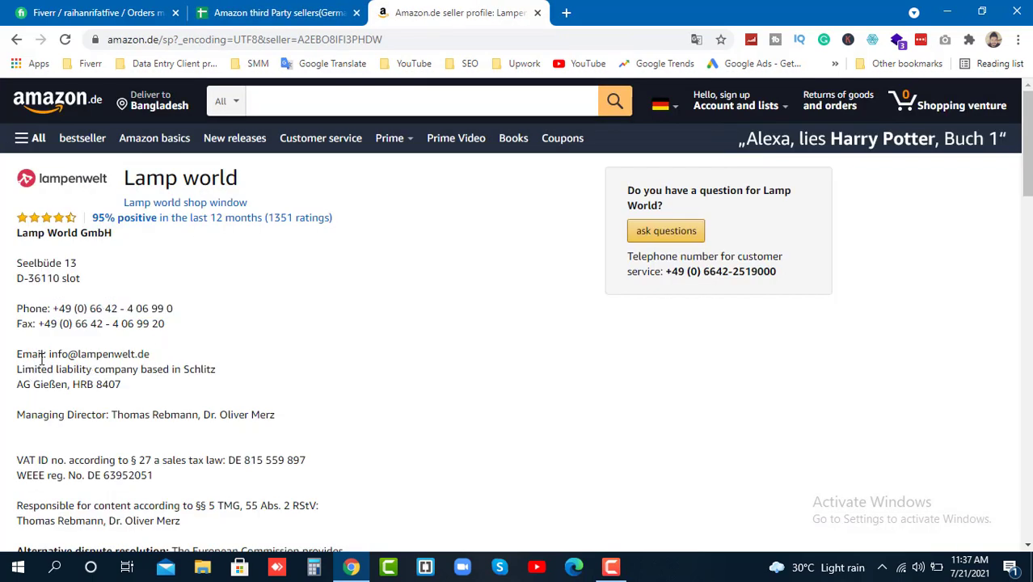
{"action": "left_click_drag", "start_coordinate": [50, 354], "coordinate": [172, 354]}
{"action": "key", "text": "ctrl+c"}
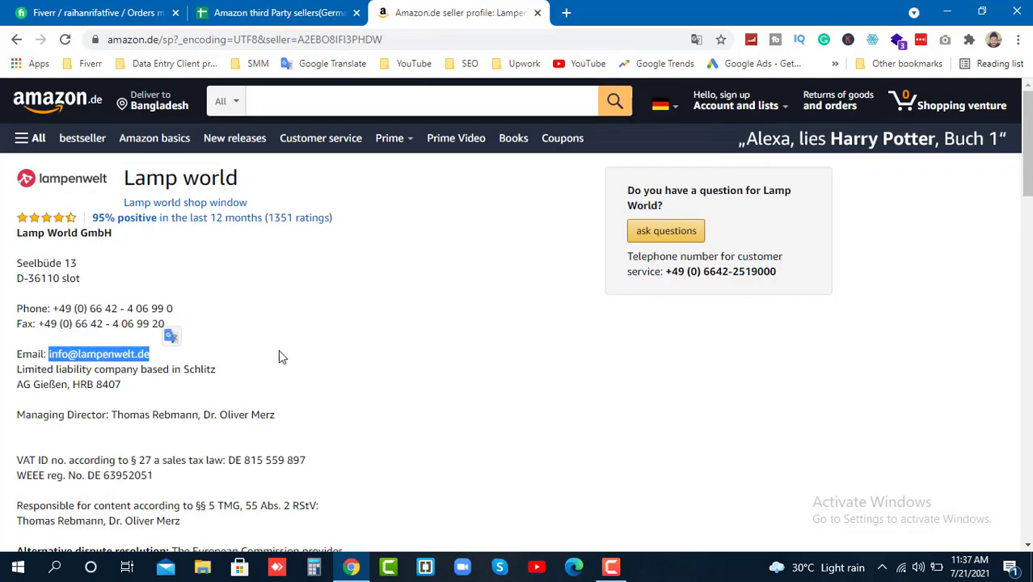
{"action": "left_click", "coordinate": [279, 12]}
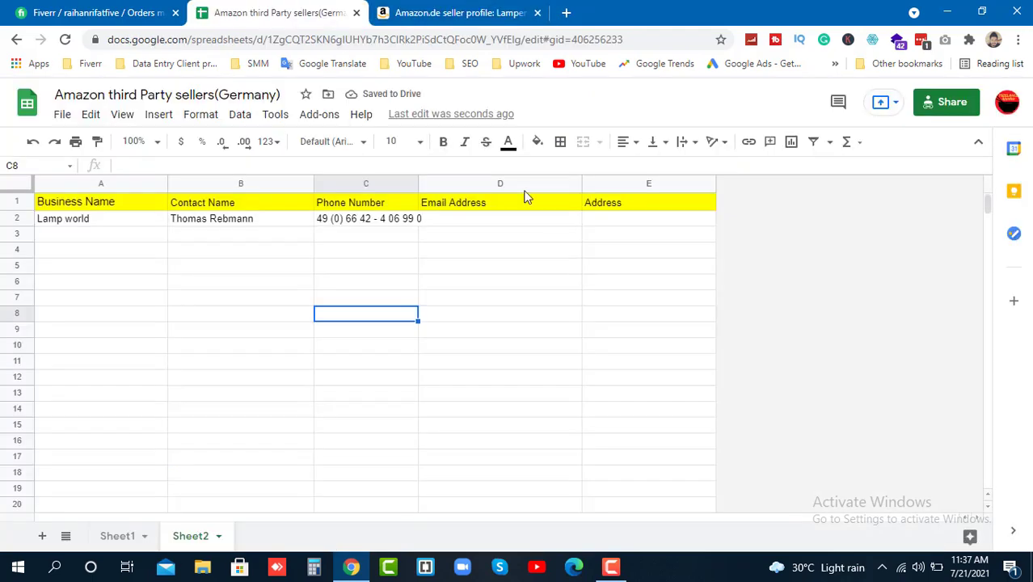
{"action": "left_click", "coordinate": [469, 220]}
{"action": "double_click", "coordinate": [469, 220]}
{"action": "key", "text": "ctrl+v"}
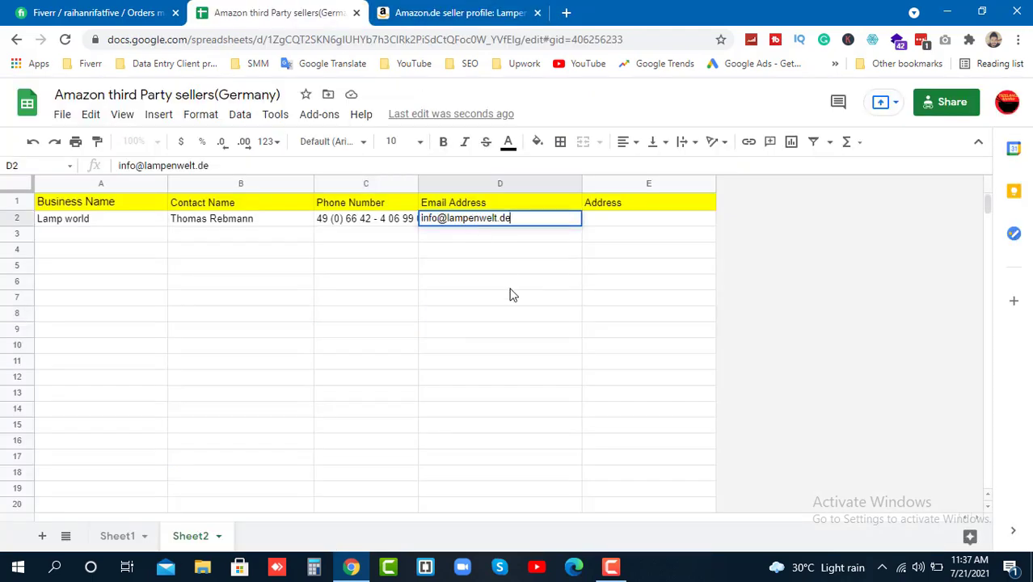
{"action": "left_click", "coordinate": [510, 283]}
Step: Copy the two company registration lines below the email on the Amazon profile into cell E2 under Address
{"action": "key", "text": "ctrl+Tab"}
{"action": "left_click", "coordinate": [274, 310]}
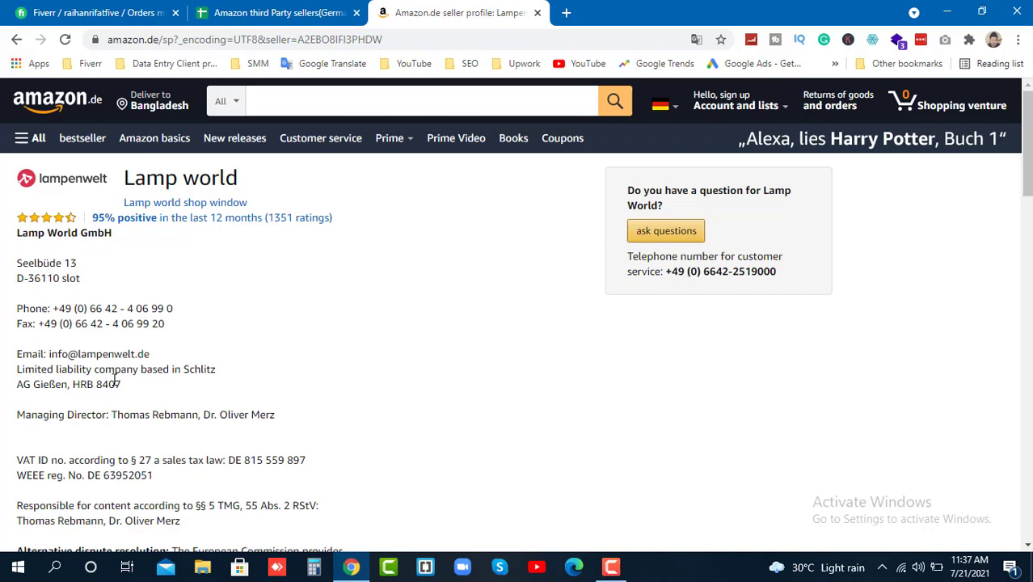
{"action": "left_click_drag", "start_coordinate": [122, 386], "coordinate": [18, 371]}
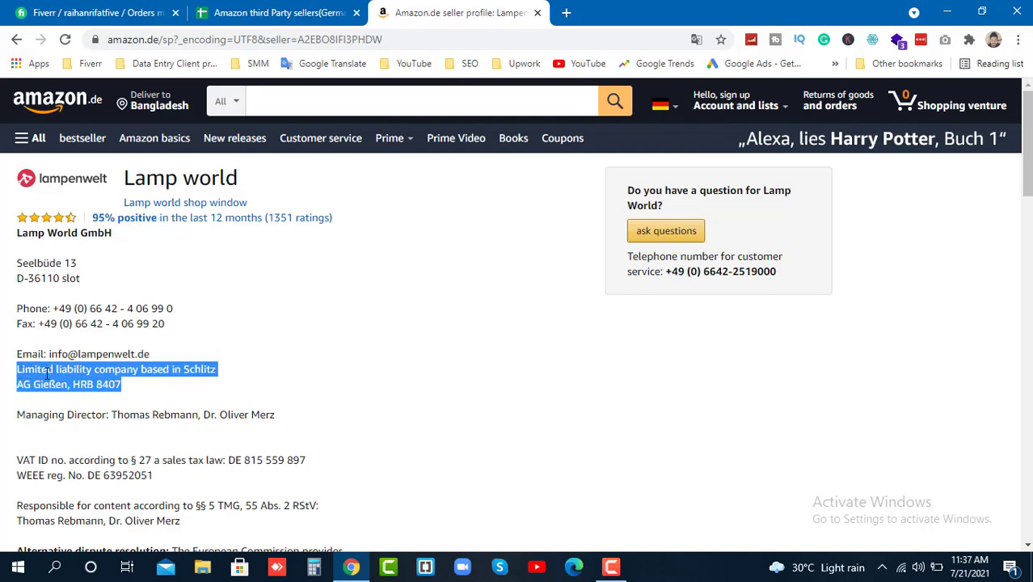
{"action": "left_click", "coordinate": [336, 373]}
{"action": "scroll", "coordinate": [295, 385], "scroll_direction": "down", "scroll_amount": 1}
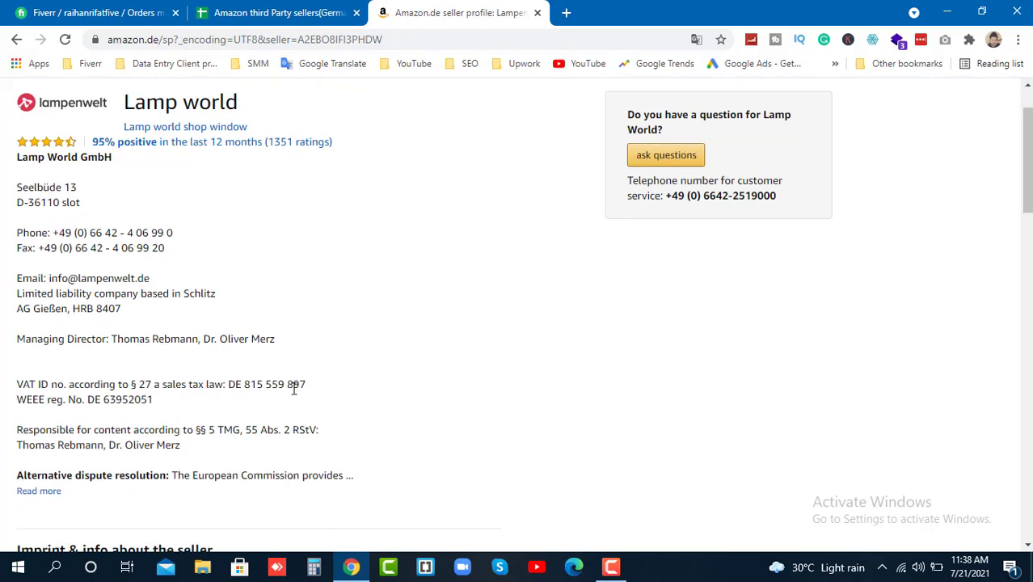
{"action": "key", "text": "ctrl+shift+Tab"}
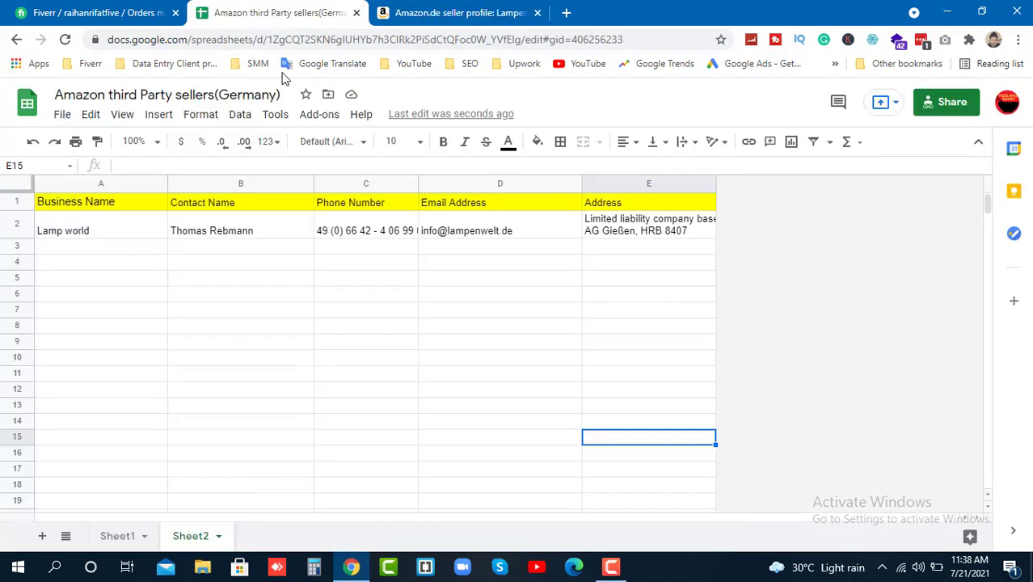
Step: Examine the "Imprint & info about the seller" section of the Lampenwelt profile, including its telephone number and company representatives
{"action": "left_click", "coordinate": [498, 9]}
{"action": "scroll", "coordinate": [340, 347], "scroll_direction": "down", "scroll_amount": 5}
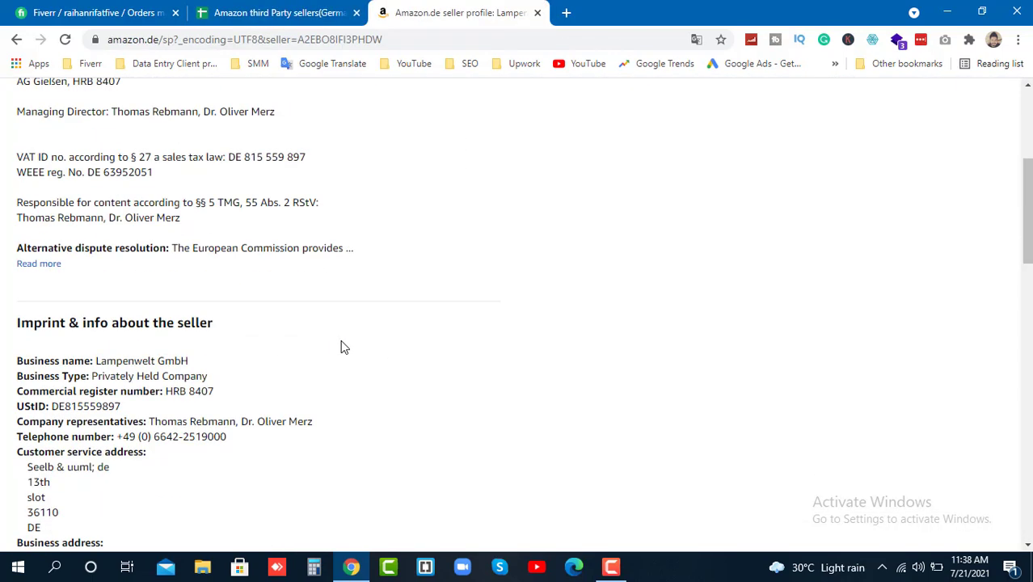
{"action": "scroll", "coordinate": [340, 346], "scroll_direction": "up", "scroll_amount": 1}
{"action": "scroll", "coordinate": [340, 347], "scroll_direction": "up", "scroll_amount": 1}
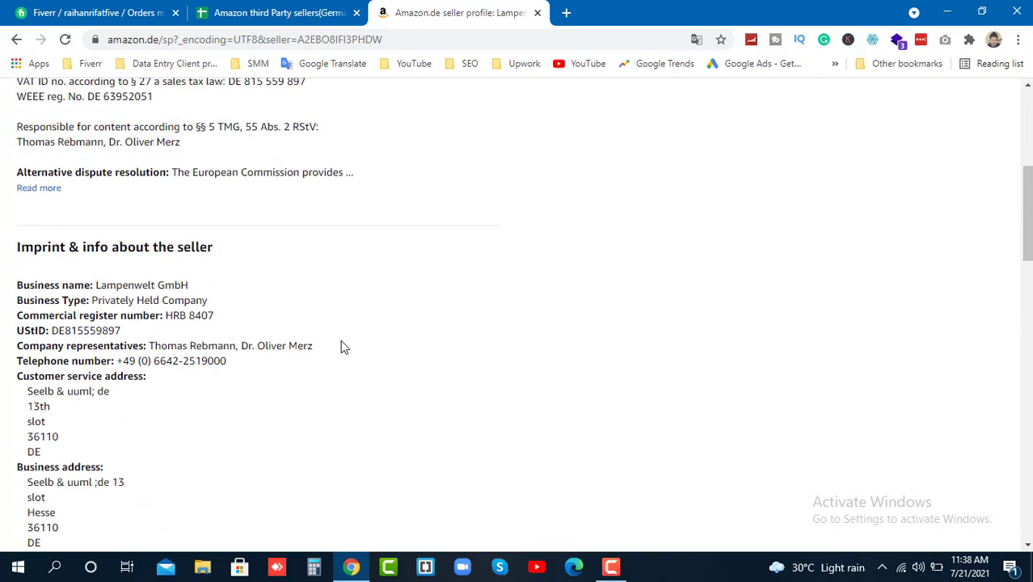
{"action": "scroll", "coordinate": [340, 348], "scroll_direction": "up", "scroll_amount": 5}
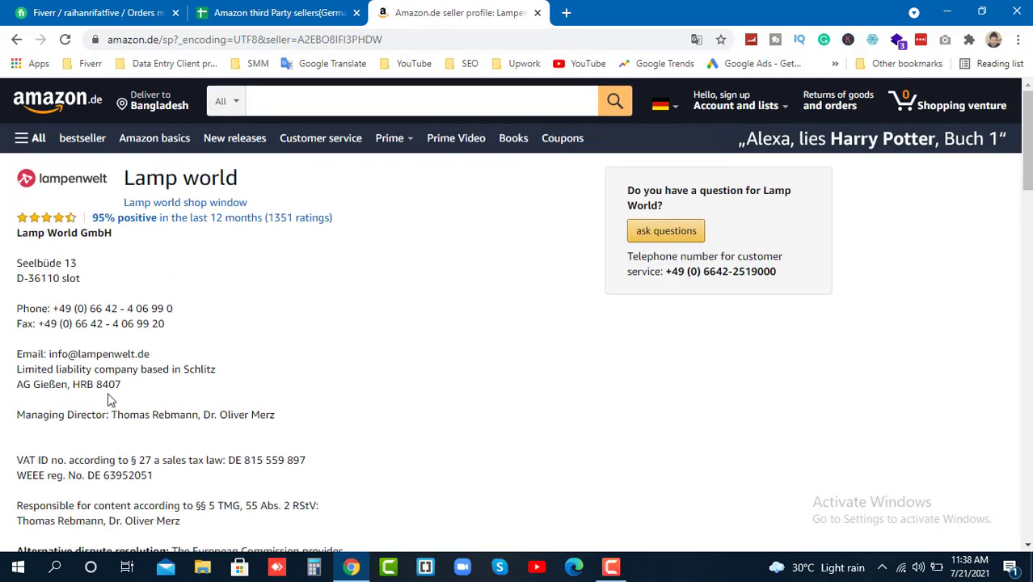
{"action": "scroll", "coordinate": [290, 295], "scroll_direction": "down", "scroll_amount": 5}
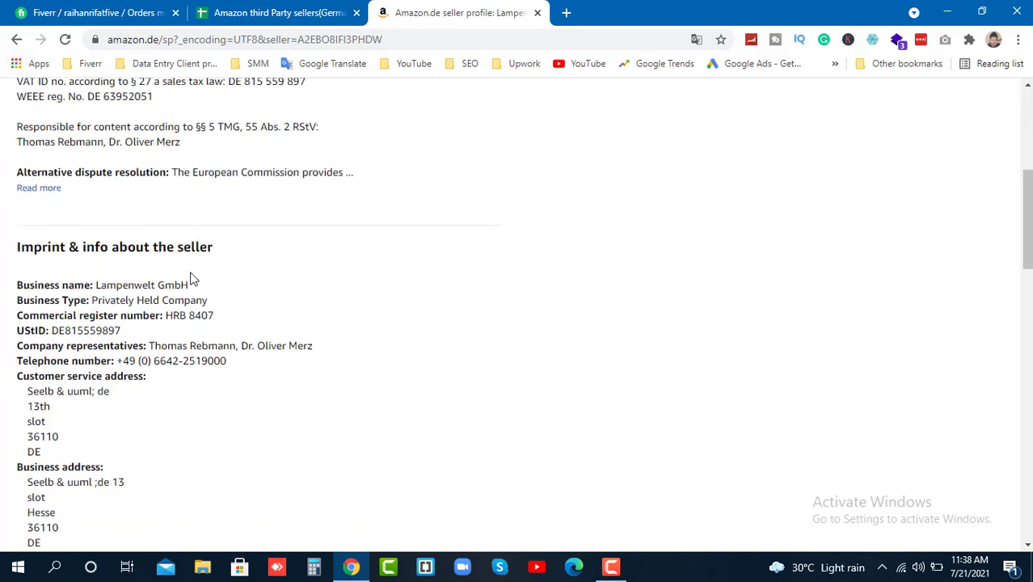
{"action": "scroll", "coordinate": [165, 367], "scroll_direction": "down", "scroll_amount": 1}
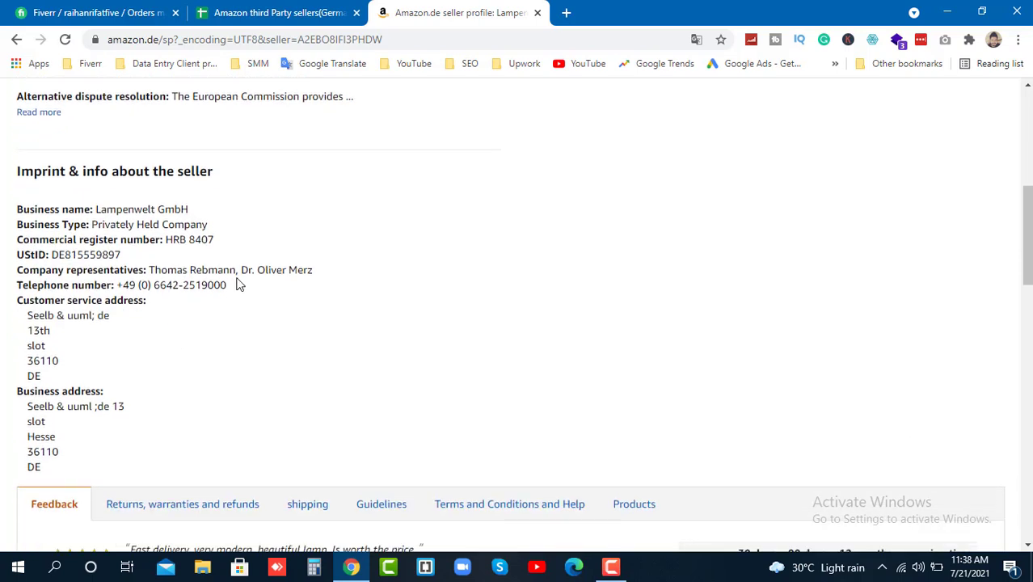
{"action": "left_click_drag", "start_coordinate": [234, 285], "coordinate": [119, 285]}
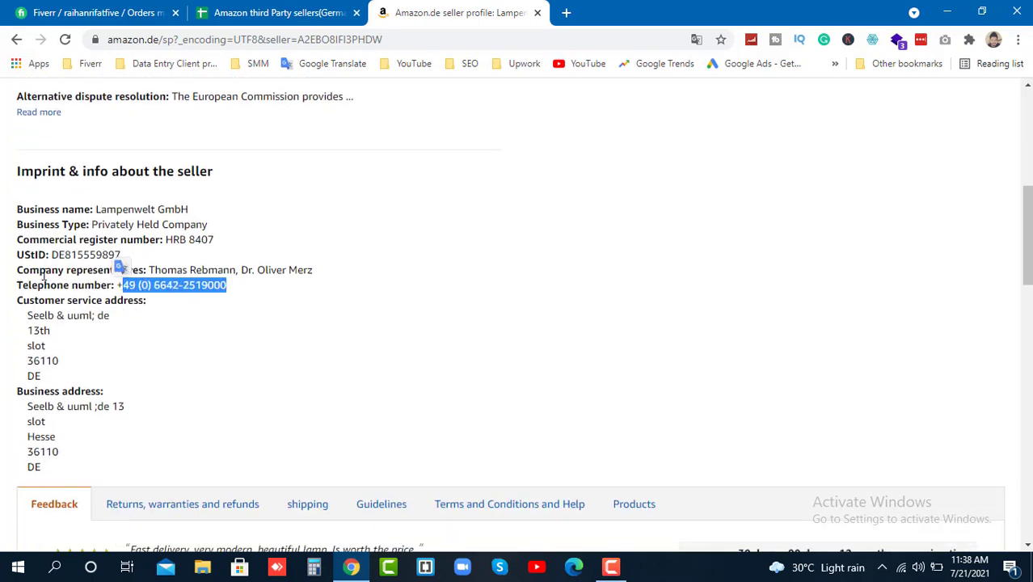
{"action": "left_click", "coordinate": [209, 304]}
{"action": "left_click_drag", "start_coordinate": [309, 275], "coordinate": [159, 269]}
{"action": "left_click", "coordinate": [247, 340]}
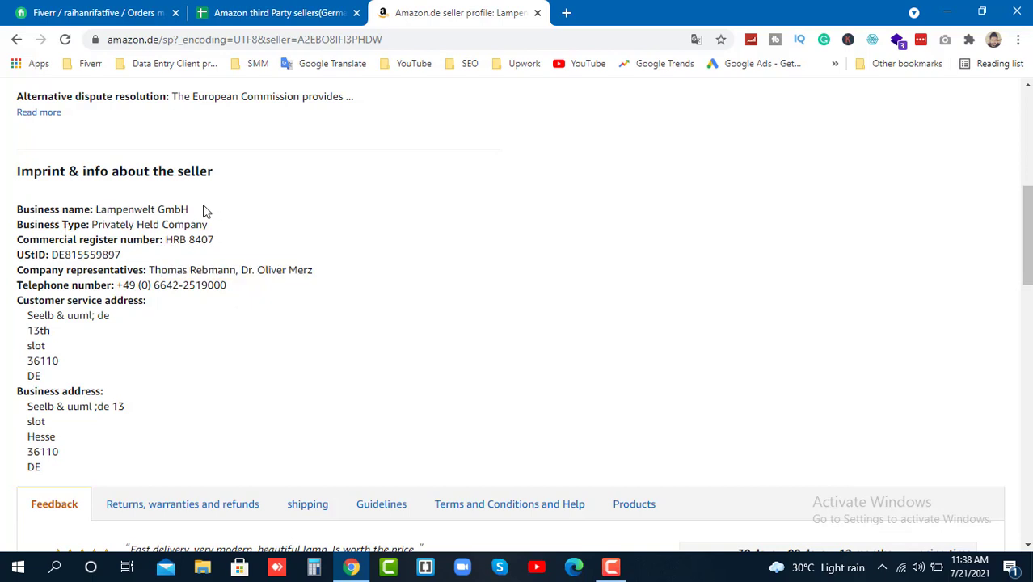
Step: Replace the business name in cell A2 with "Lampenwelt GmbH", copied from the profile's imprint section
{"action": "left_click_drag", "start_coordinate": [190, 210], "coordinate": [95, 208]}
{"action": "key", "text": "ctrl+c"}
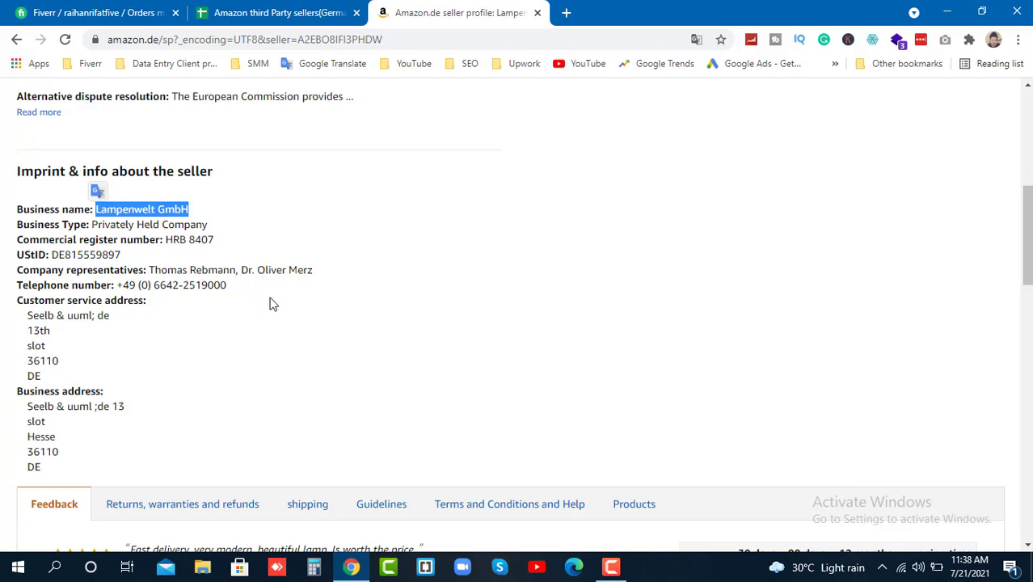
{"action": "left_click", "coordinate": [328, 8]}
{"action": "left_click", "coordinate": [103, 234]}
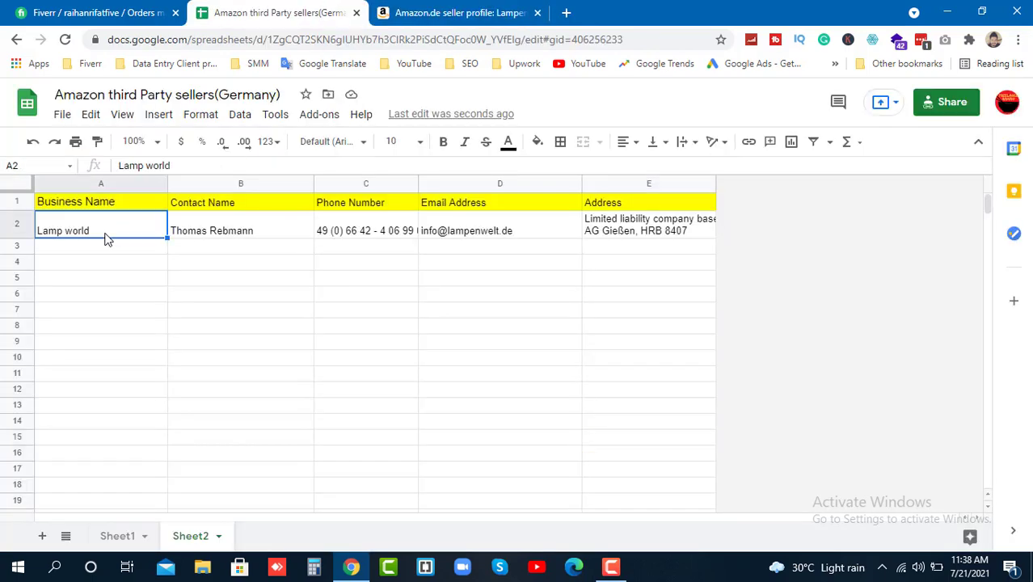
{"action": "double_click", "coordinate": [104, 234]}
{"action": "left_click_drag", "start_coordinate": [101, 220], "coordinate": [36, 219]}
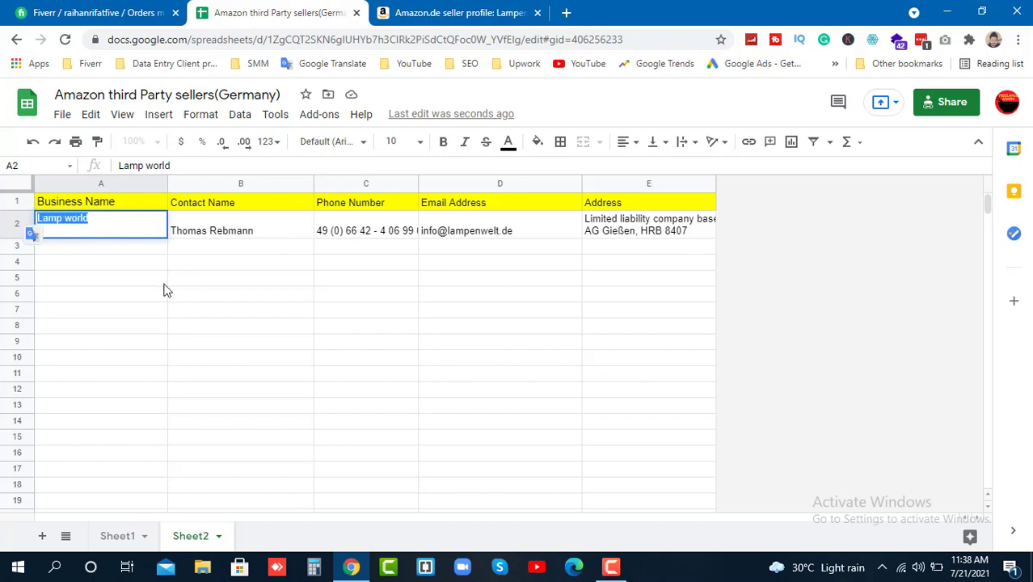
{"action": "key", "text": "ctrl+v"}
{"action": "left_click", "coordinate": [247, 328]}
Step: Review the contact details on the Lampenwelt Amazon profile against the seller's row in the spreadsheet
{"action": "left_click", "coordinate": [448, 13]}
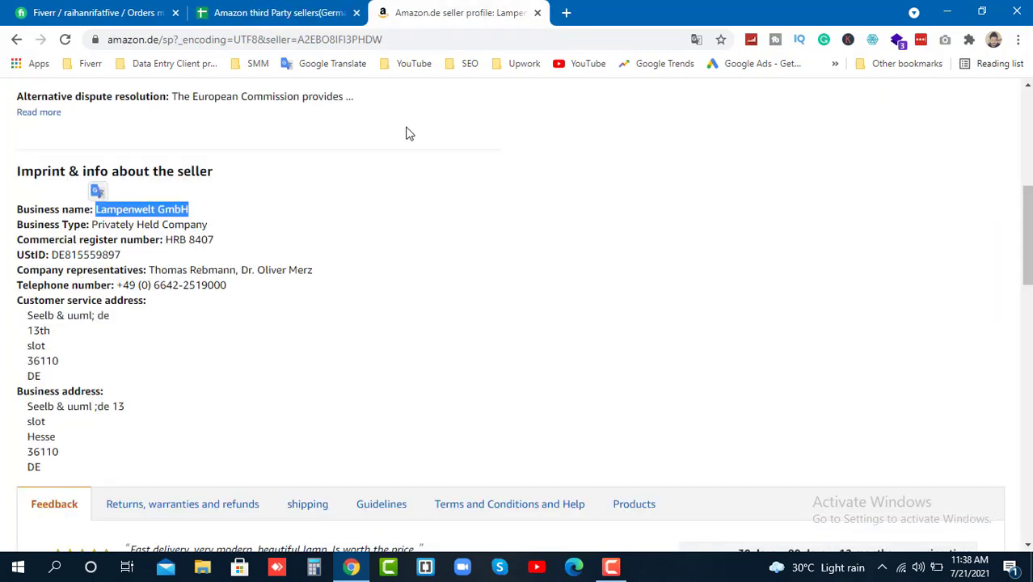
{"action": "left_click", "coordinate": [256, 344]}
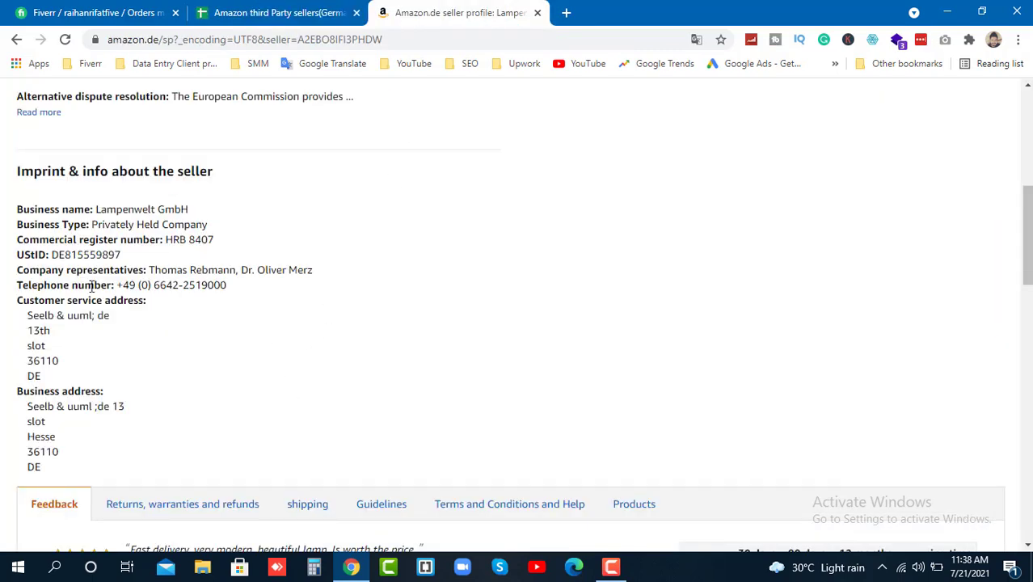
{"action": "scroll", "coordinate": [295, 328], "scroll_direction": "up", "scroll_amount": 3}
{"action": "scroll", "coordinate": [323, 353], "scroll_direction": "up", "scroll_amount": 3}
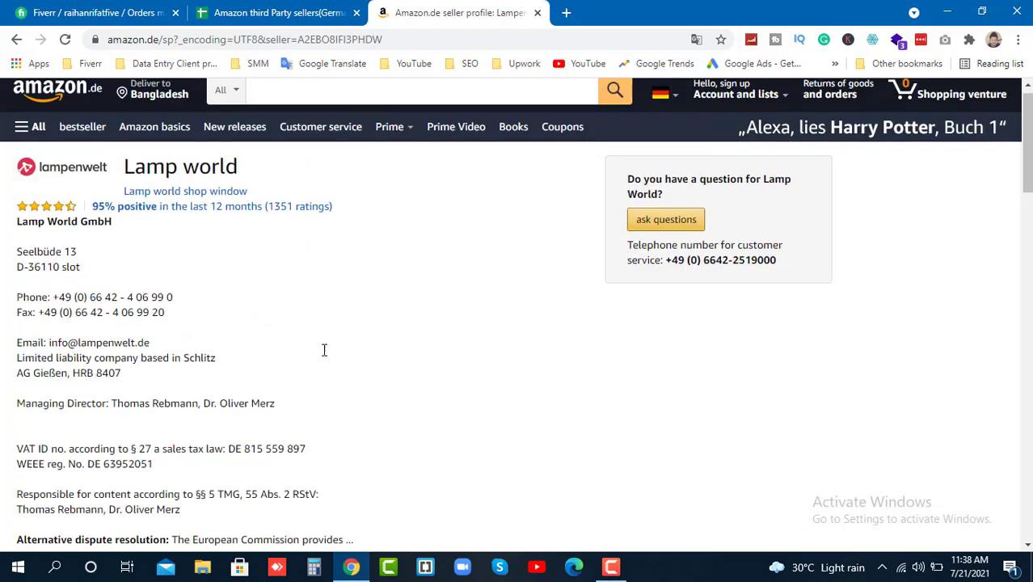
{"action": "scroll", "coordinate": [313, 354], "scroll_direction": "down", "scroll_amount": 5}
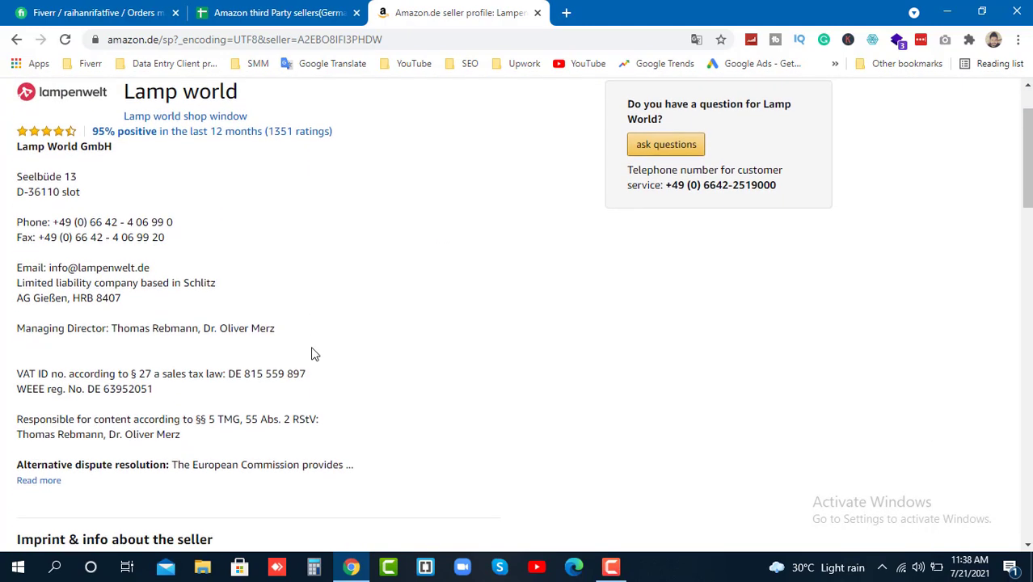
{"action": "scroll", "coordinate": [251, 376], "scroll_direction": "up", "scroll_amount": 4}
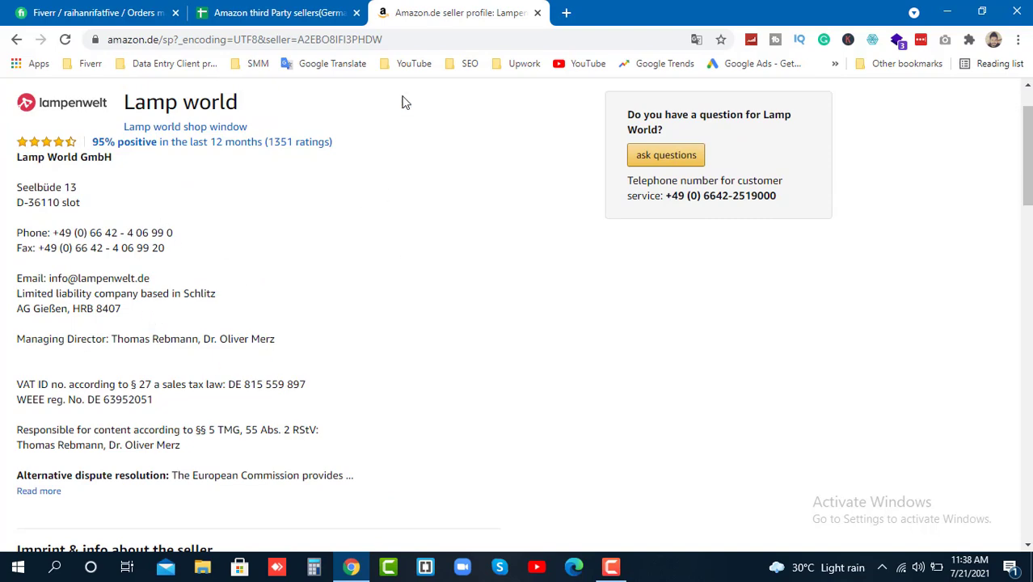
{"action": "left_click", "coordinate": [283, 13]}
{"action": "left_click", "coordinate": [417, 8]}
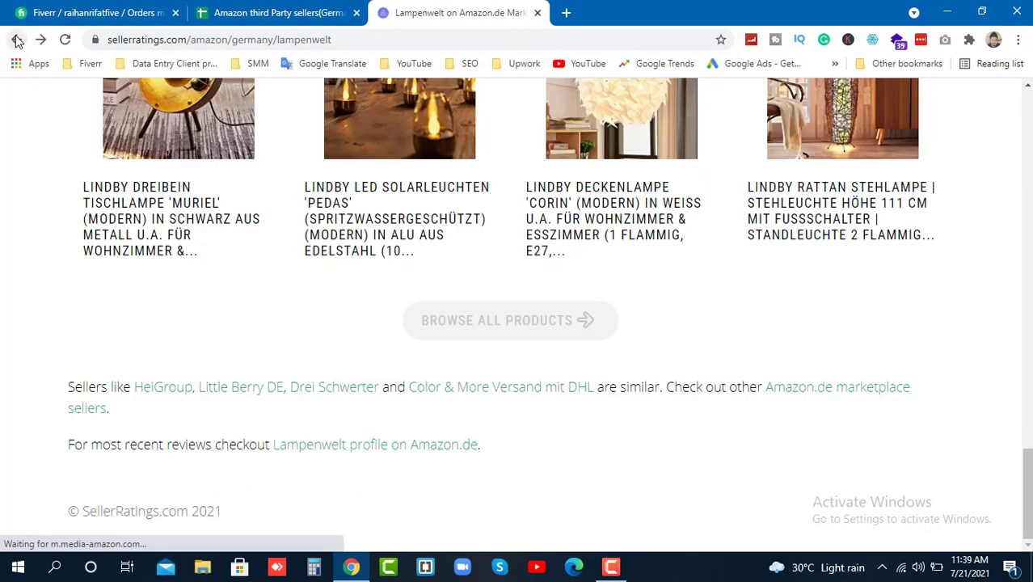
Step: Return to the SellerRatings list, open Musikhaus Kirstein GmbH, ranked 1,002, and go to its Amazon.de profile
{"action": "left_click", "coordinate": [16, 39]}
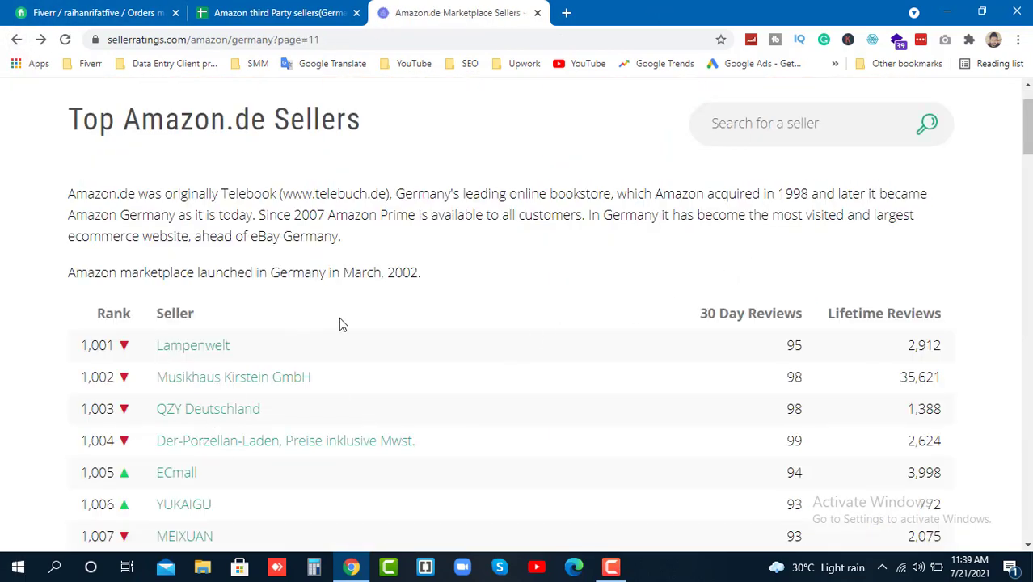
{"action": "left_click", "coordinate": [291, 381]}
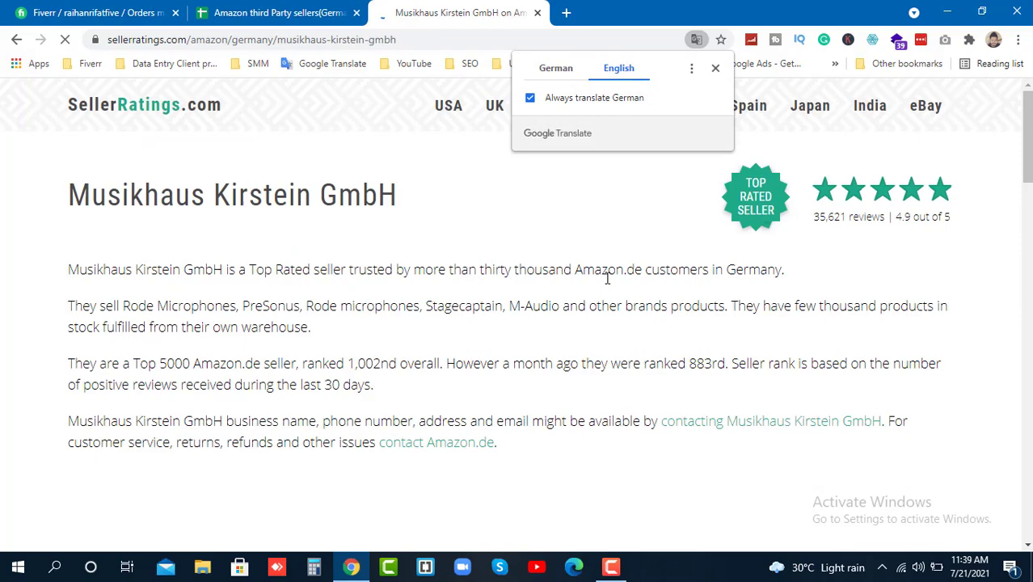
{"action": "scroll", "coordinate": [607, 295], "scroll_direction": "down", "scroll_amount": 10}
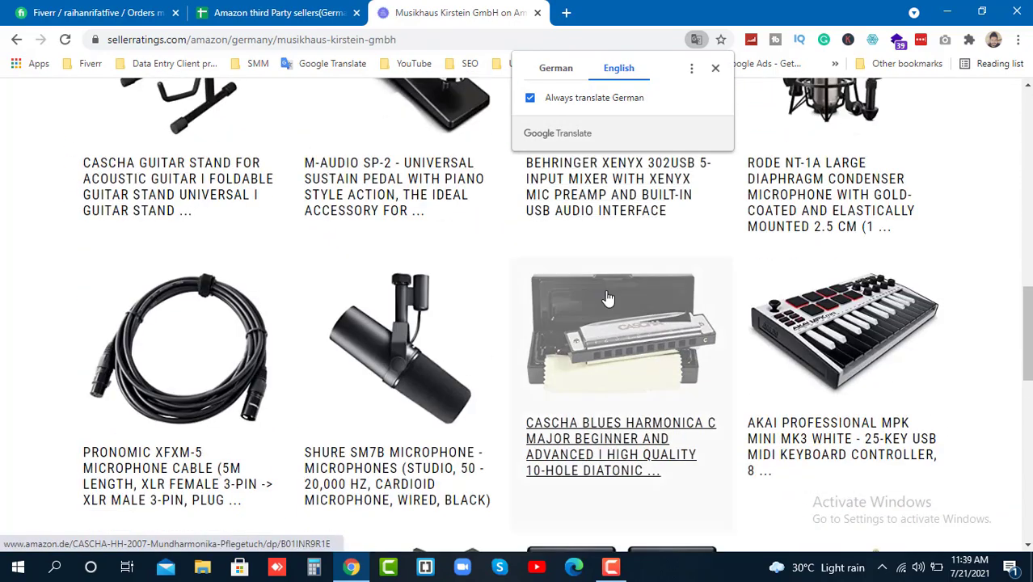
{"action": "scroll", "coordinate": [608, 298], "scroll_direction": "down", "scroll_amount": 4}
{"action": "scroll", "coordinate": [485, 405], "scroll_direction": "down", "scroll_amount": 5}
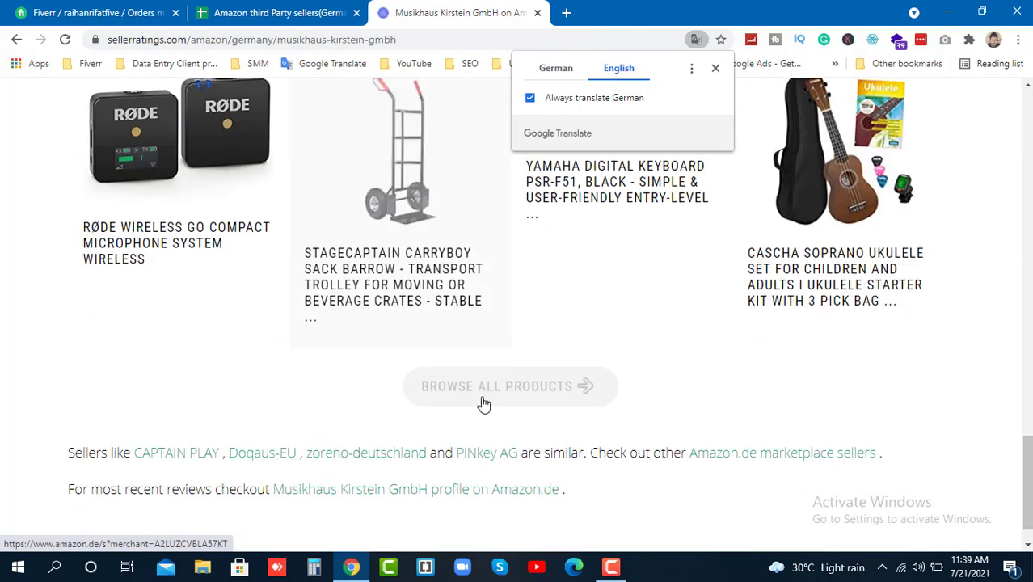
{"action": "scroll", "coordinate": [483, 404], "scroll_direction": "down", "scroll_amount": 2}
{"action": "left_click", "coordinate": [408, 447]}
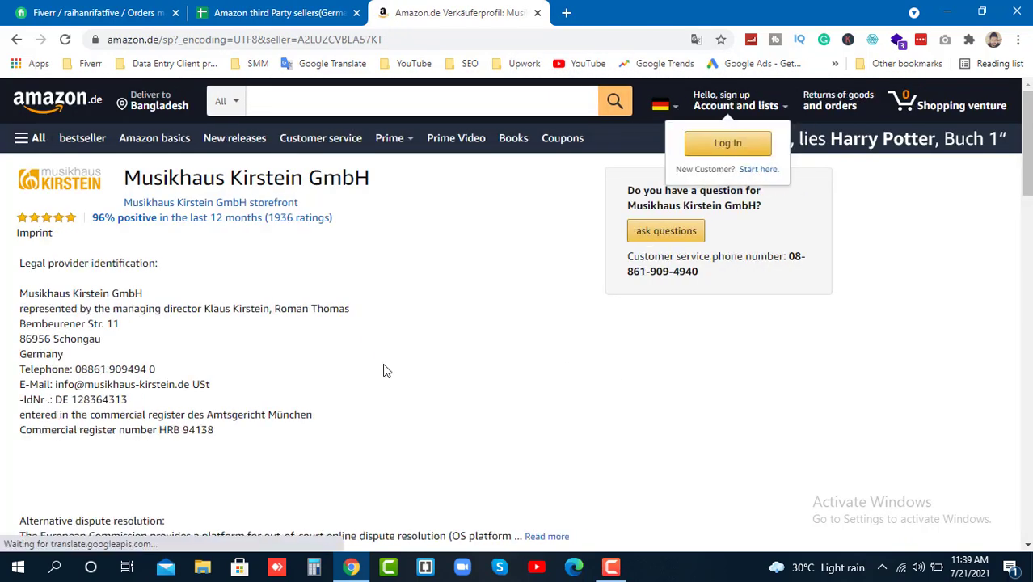
Step: Enter the business name "Musikhaus Kirstein GmbH" in cell A3, copied from the imprint section of the seller's Amazon profile
{"action": "scroll", "coordinate": [373, 366], "scroll_direction": "down", "scroll_amount": 3}
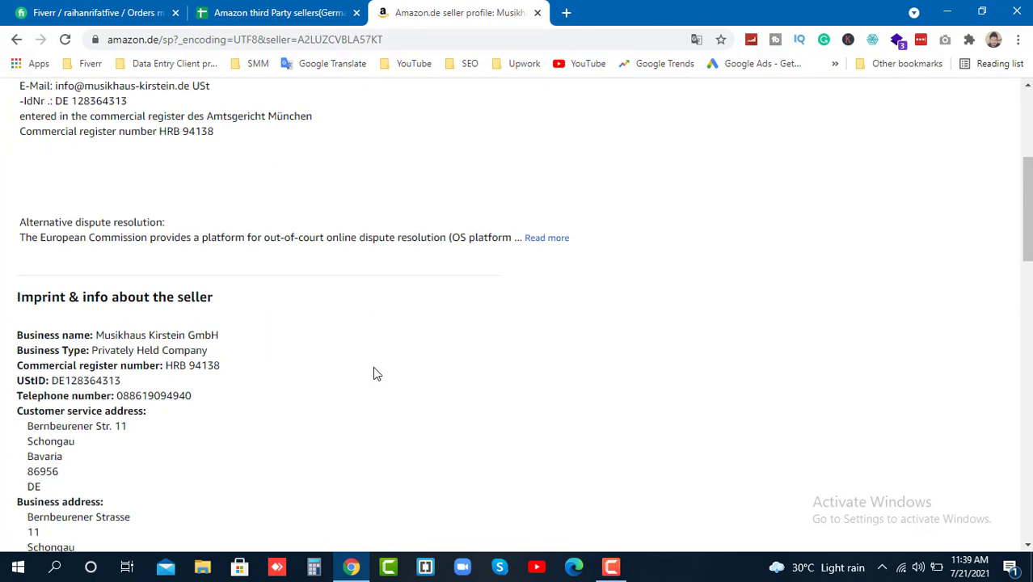
{"action": "left_click_drag", "start_coordinate": [95, 330], "coordinate": [251, 331]}
{"action": "key", "text": "ctrl+c"}
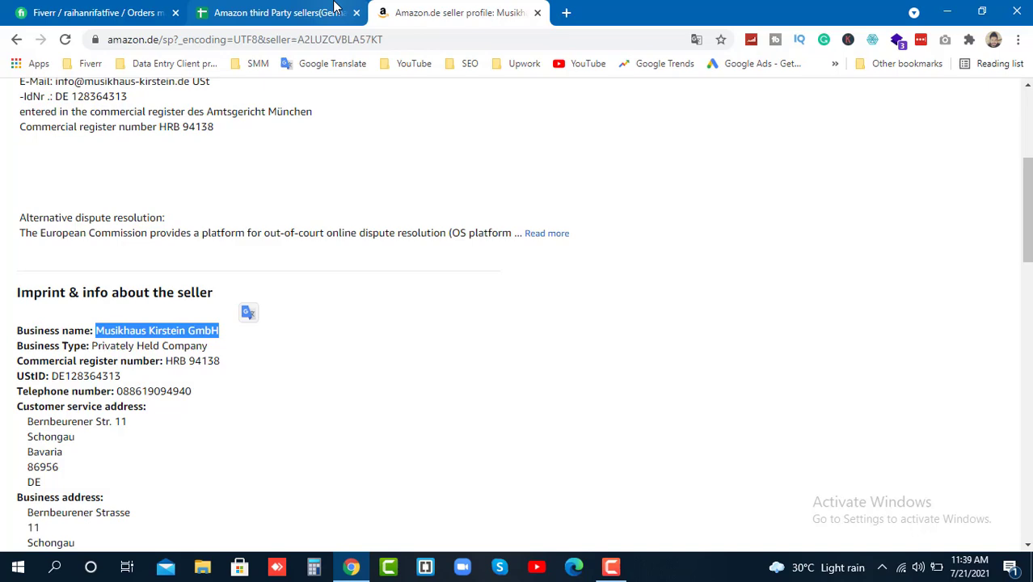
{"action": "left_click", "coordinate": [335, 6]}
{"action": "double_click", "coordinate": [85, 251]}
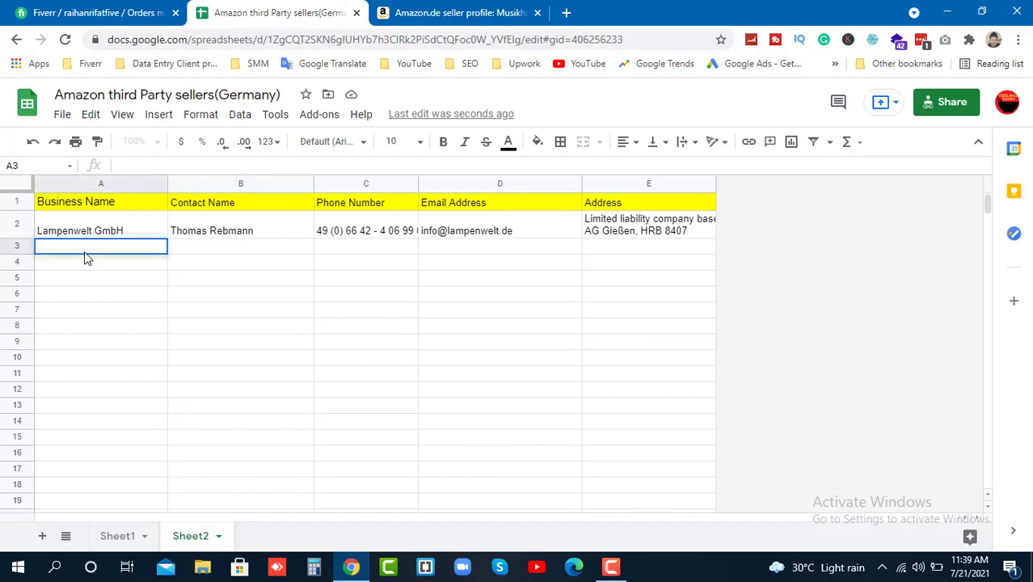
{"action": "key", "text": "ctrl+v"}
{"action": "left_click", "coordinate": [296, 343]}
Step: Copy the first managing director's name from the Amazon profile's legal provider identification into the Contact Name cell B3
{"action": "left_click", "coordinate": [453, 13]}
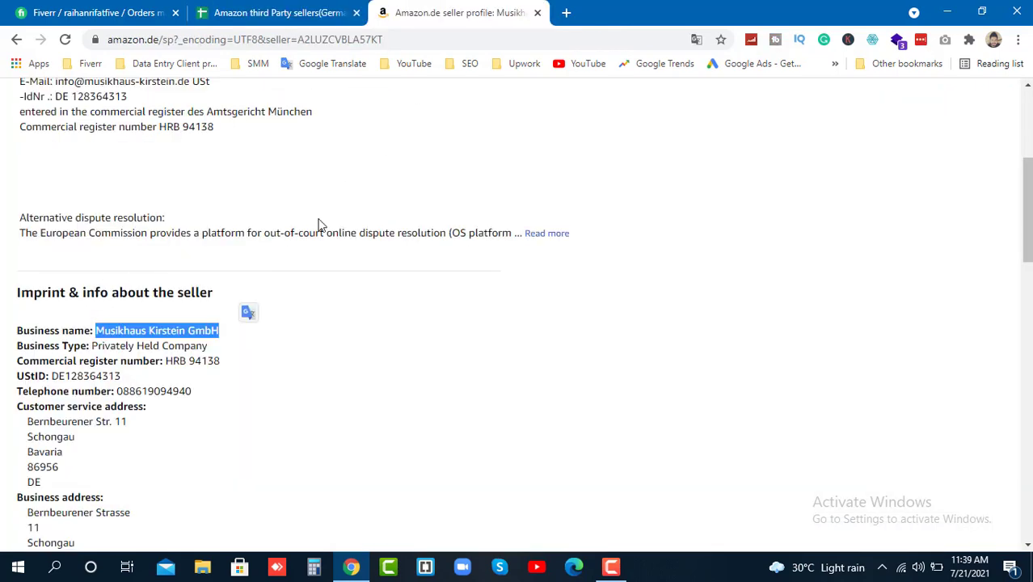
{"action": "left_click", "coordinate": [202, 374]}
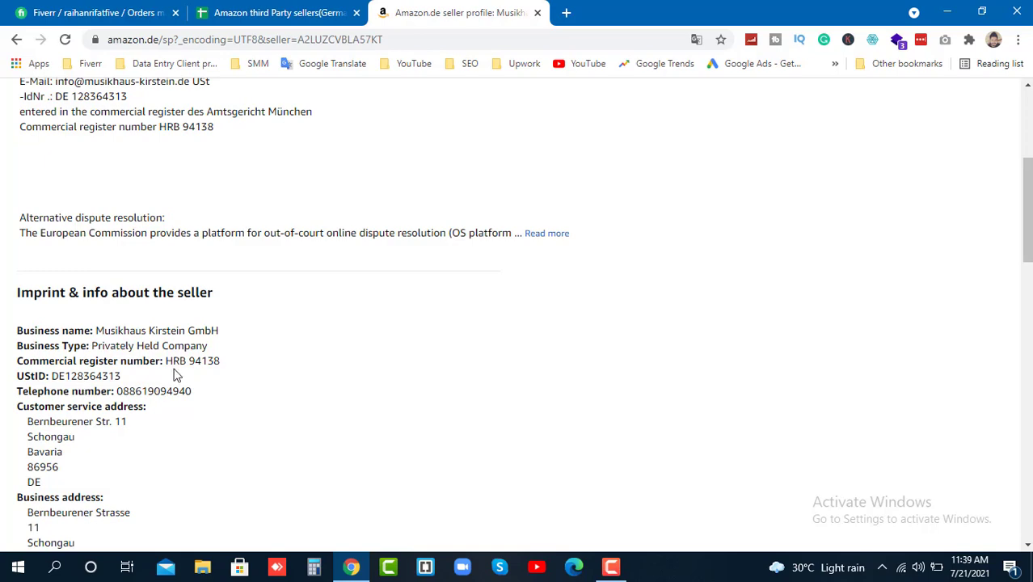
{"action": "scroll", "coordinate": [126, 386], "scroll_direction": "up", "scroll_amount": 3}
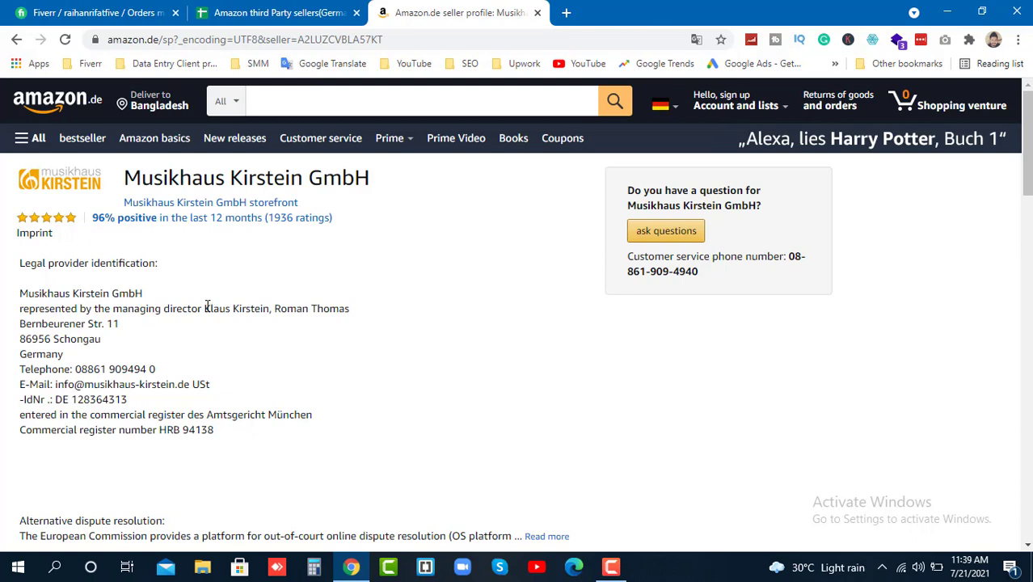
{"action": "left_click_drag", "start_coordinate": [207, 307], "coordinate": [269, 308]}
{"action": "key", "text": "ctrl+c"}
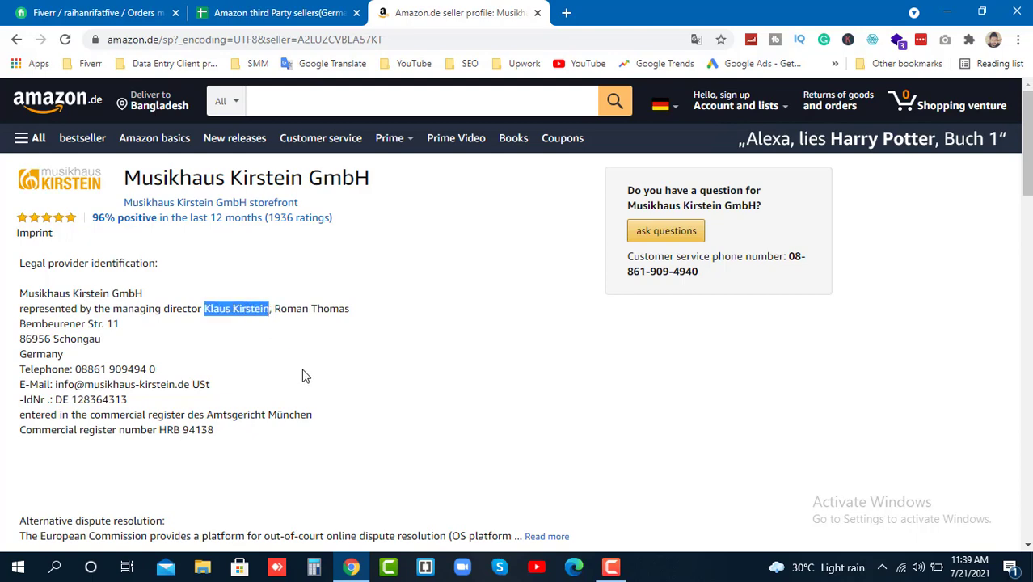
{"action": "left_click", "coordinate": [314, 9]}
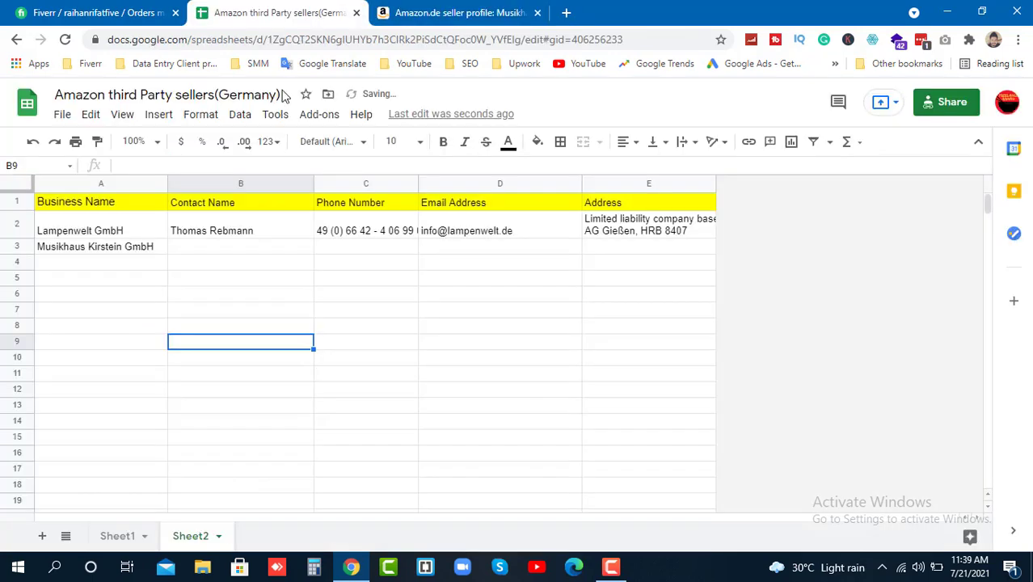
{"action": "double_click", "coordinate": [227, 250]}
{"action": "key", "text": "ctrl+v"}
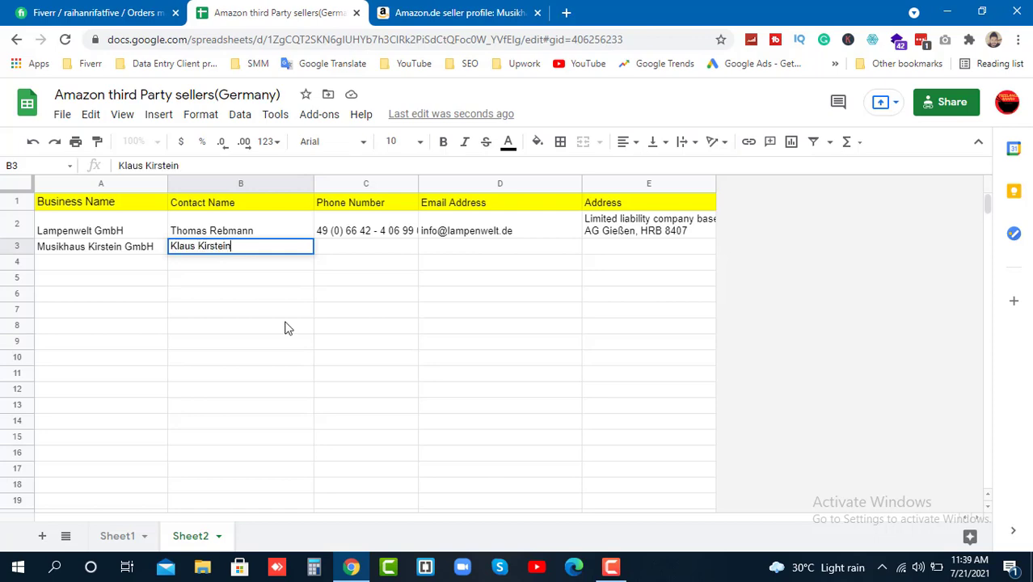
{"action": "left_click", "coordinate": [286, 327]}
Step: Copy the telephone number from the profile's legal provider identification into the Phone Number cell C3
{"action": "left_click", "coordinate": [452, 12]}
{"action": "left_click", "coordinate": [118, 365]}
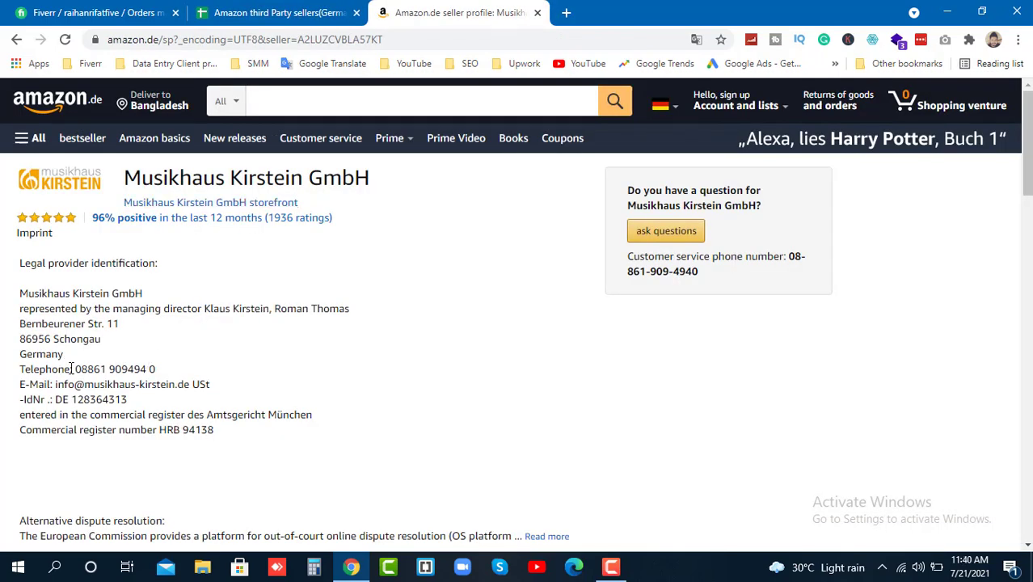
{"action": "left_click_drag", "start_coordinate": [75, 368], "coordinate": [262, 372]}
{"action": "key", "text": "ctrl+c"}
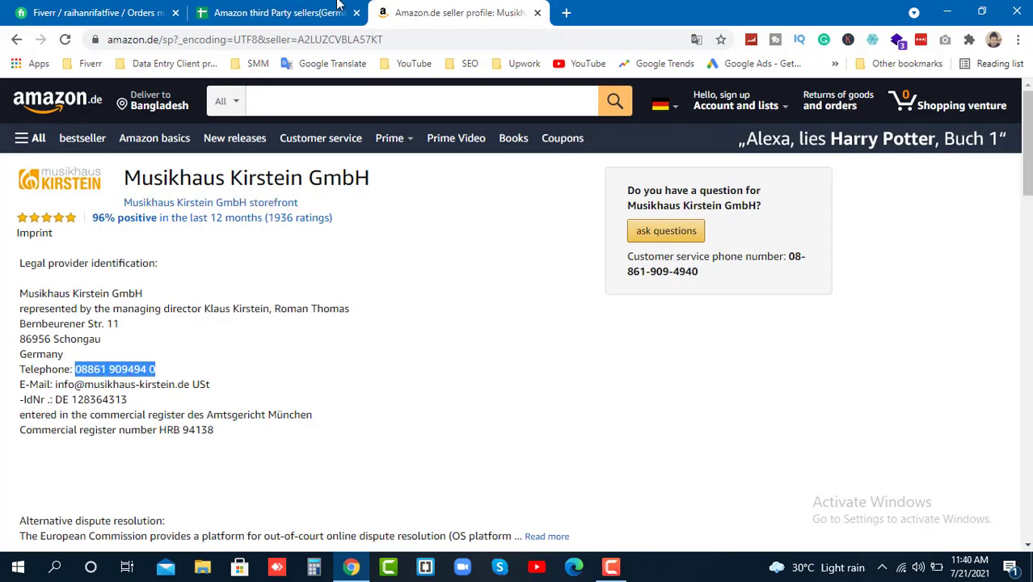
{"action": "left_click", "coordinate": [279, 12]}
{"action": "left_click", "coordinate": [347, 250]}
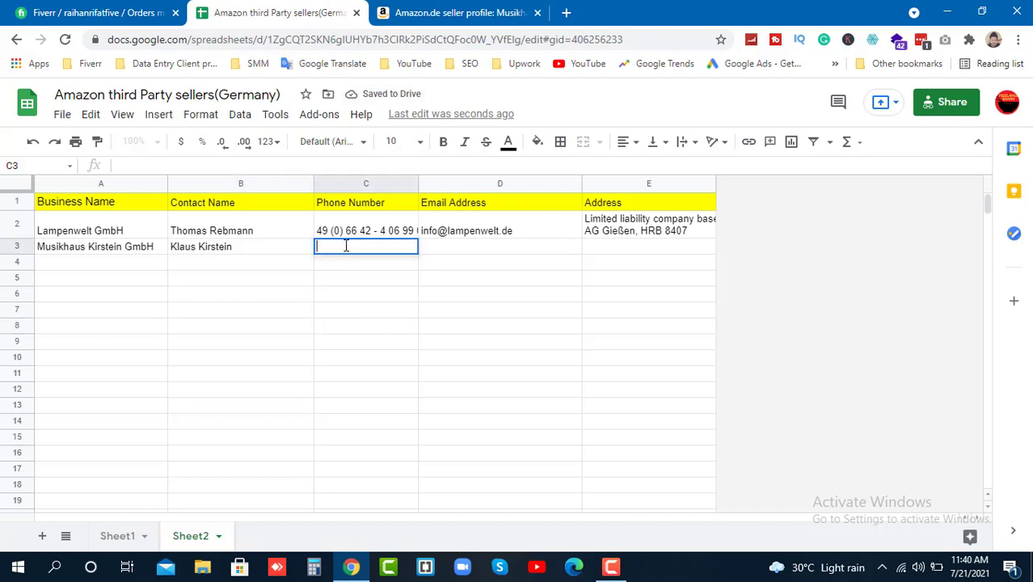
{"action": "key", "text": "ctrl+v"}
Step: Try to copy the seller's e-mail address from the Amazon profile into the Email Address cell D3
{"action": "left_click", "coordinate": [463, 8]}
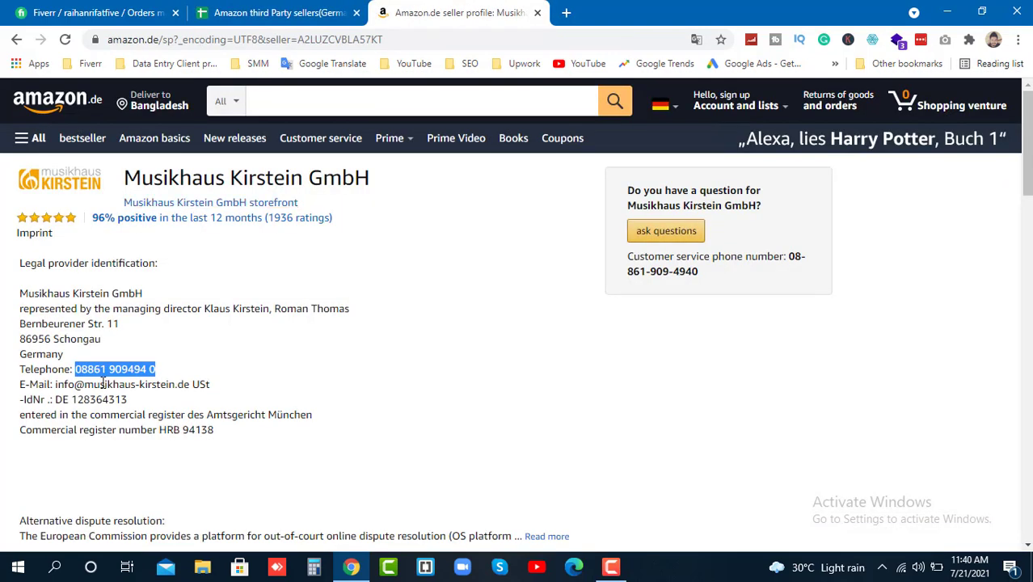
{"action": "mouse_move", "coordinate": [56, 385]}
{"action": "left_mouse_down"}
{"action": "mouse_move", "coordinate": [229, 392]}
{"action": "mouse_move", "coordinate": [56, 383]}
{"action": "left_mouse_up"}
{"action": "left_click", "coordinate": [247, 392]}
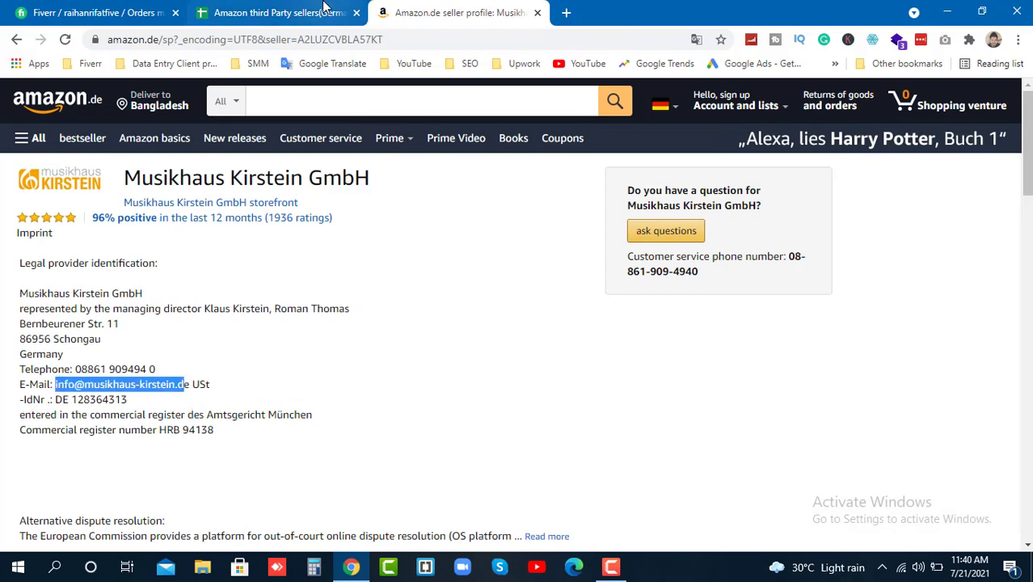
{"action": "left_click", "coordinate": [279, 13]}
{"action": "left_click", "coordinate": [469, 249]}
{"action": "key", "text": "ctrl+v"}
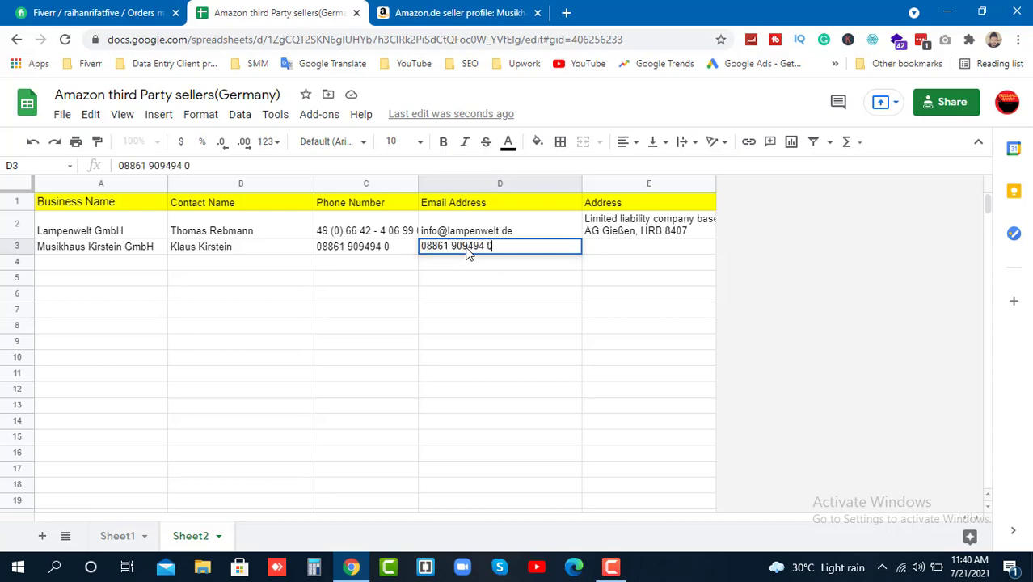
{"action": "left_click", "coordinate": [497, 330]}
Step: Replace the content of cell D3 with the seller's complete e-mail address, copied from the Amazon profile's legal provider identification
{"action": "left_click", "coordinate": [459, 11]}
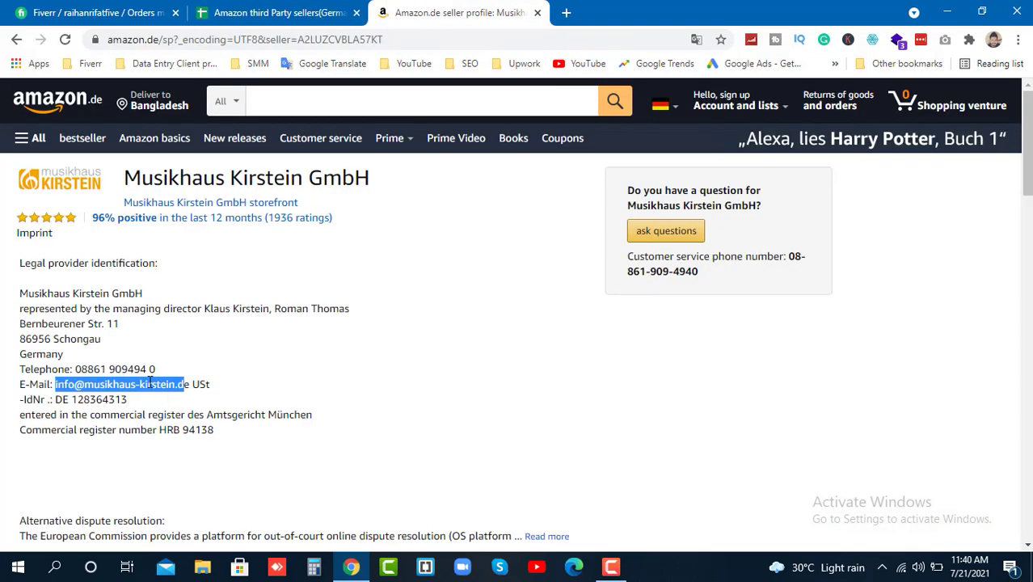
{"action": "left_click", "coordinate": [175, 391]}
{"action": "left_click_drag", "start_coordinate": [189, 387], "coordinate": [54, 387]}
{"action": "key", "text": "ctrl+c"}
{"action": "left_click", "coordinate": [121, 12]}
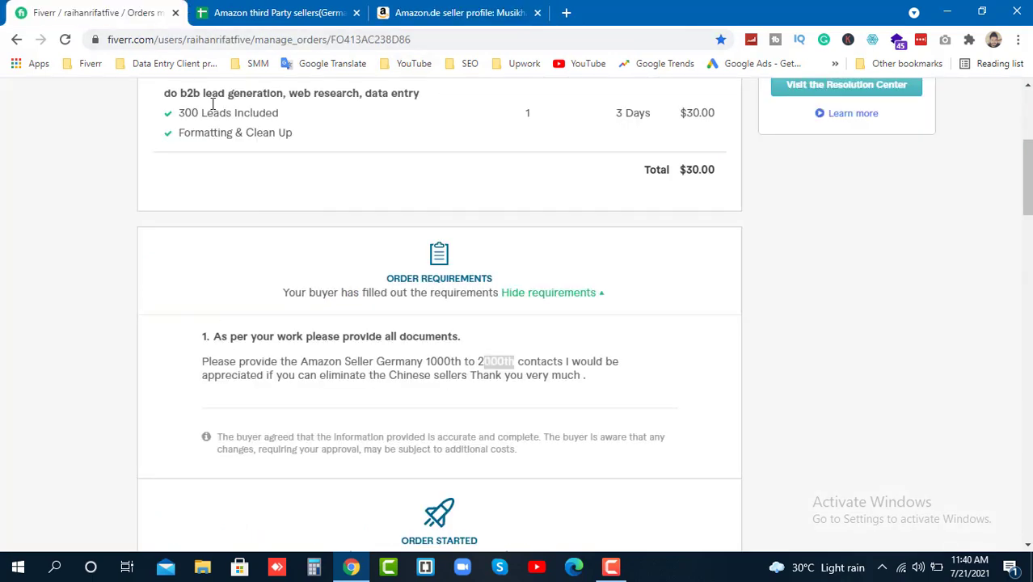
{"action": "left_click", "coordinate": [259, 12]}
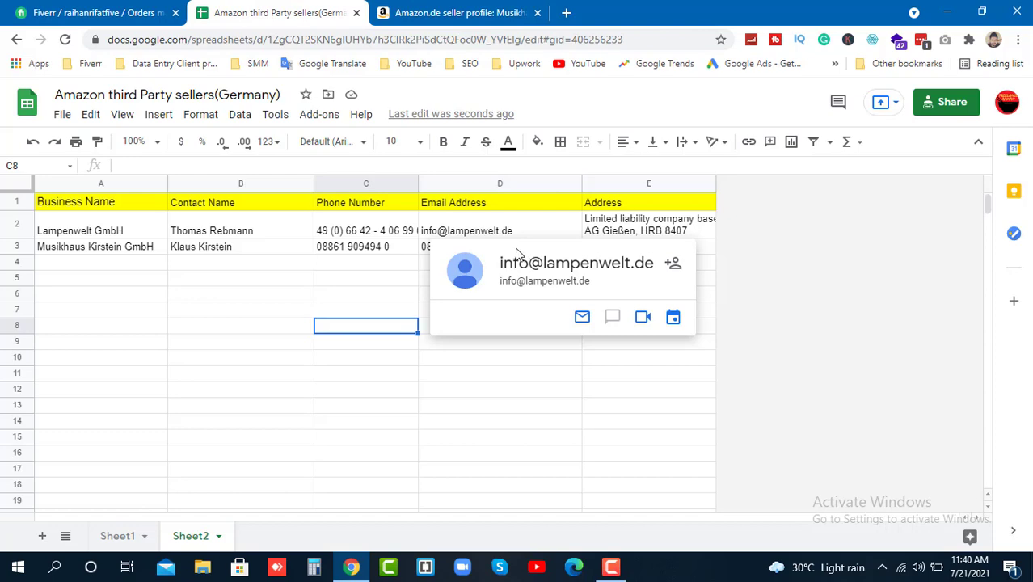
{"action": "left_click", "coordinate": [275, 311]}
{"action": "left_click", "coordinate": [512, 250]}
{"action": "triple_click", "coordinate": [511, 251]}
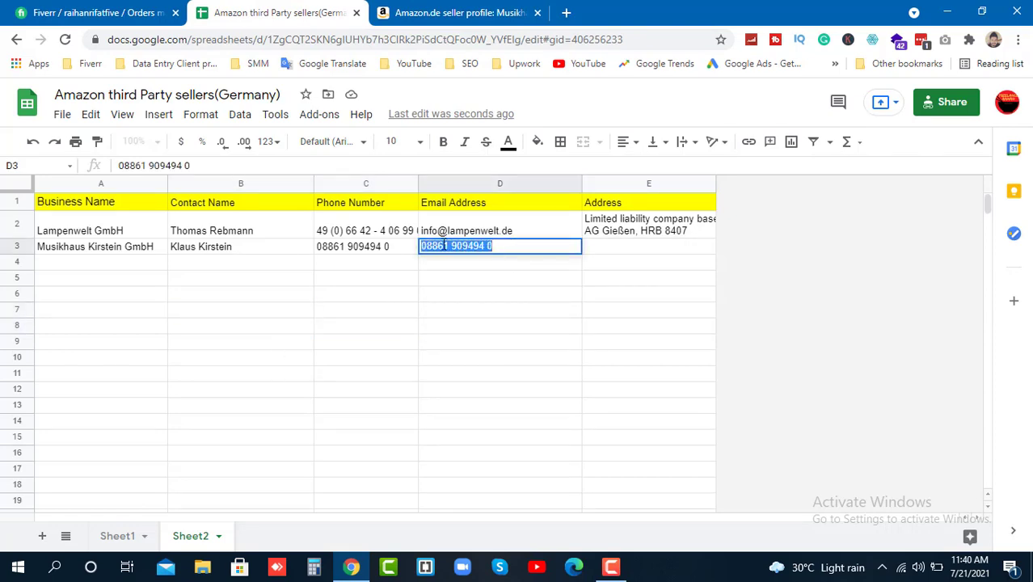
{"action": "key", "text": "ctrl+v"}
{"action": "left_click", "coordinate": [493, 348]}
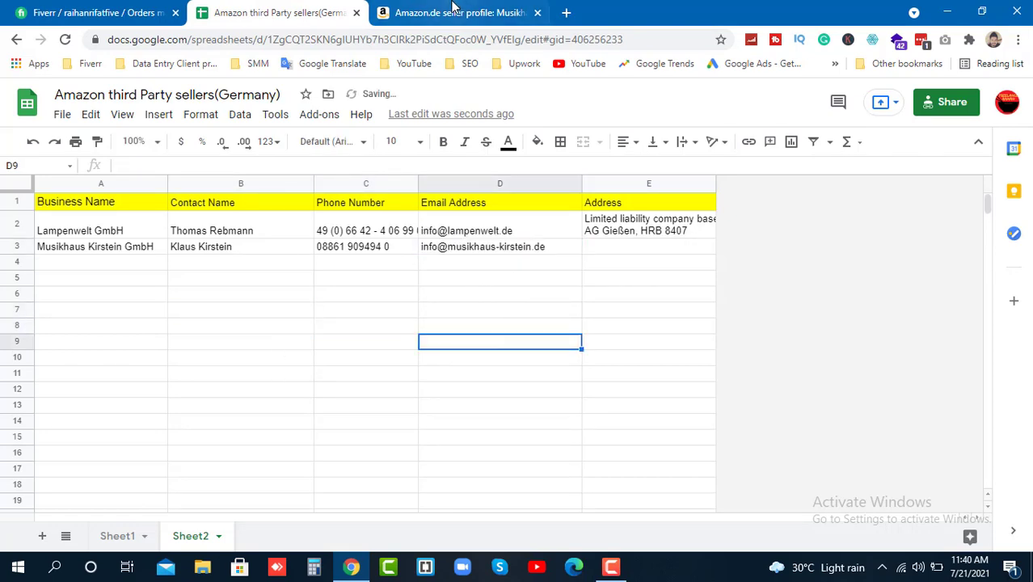
Step: Copy the seller's street, postal code, city and country from the profile's legal provider identification into the Address cell E3
{"action": "key", "text": "ctrl+Tab"}
{"action": "left_click", "coordinate": [179, 368]}
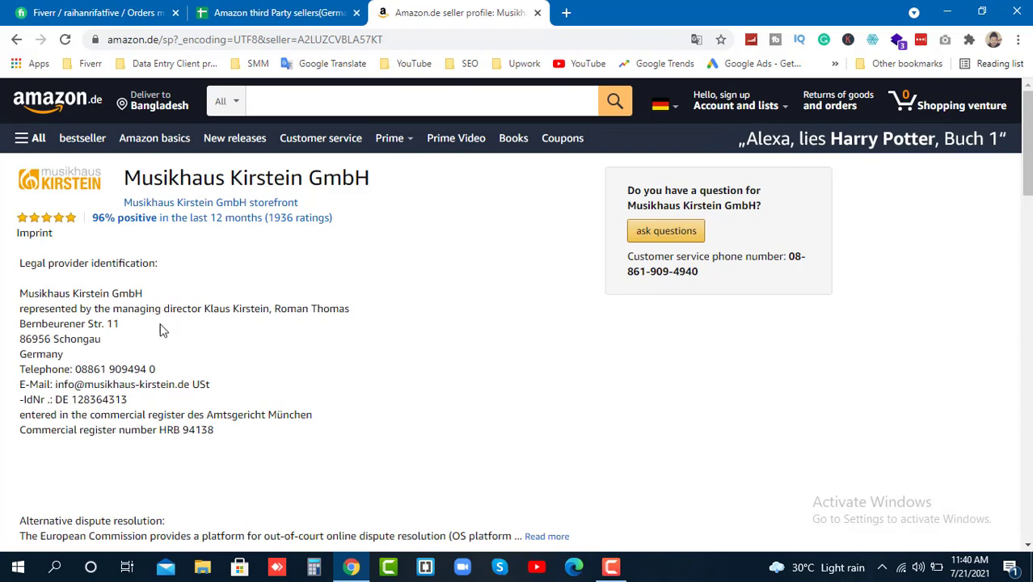
{"action": "scroll", "coordinate": [260, 325], "scroll_direction": "down", "scroll_amount": 5}
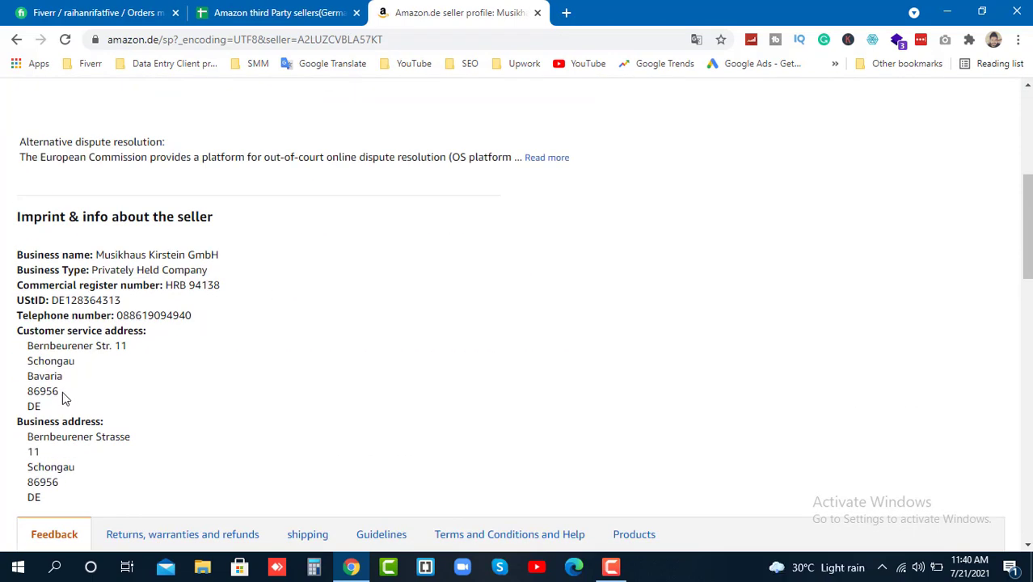
{"action": "left_click_drag", "start_coordinate": [48, 414], "coordinate": [20, 312]}
{"action": "left_click", "coordinate": [177, 359]}
{"action": "scroll", "coordinate": [200, 392], "scroll_direction": "up", "scroll_amount": 4}
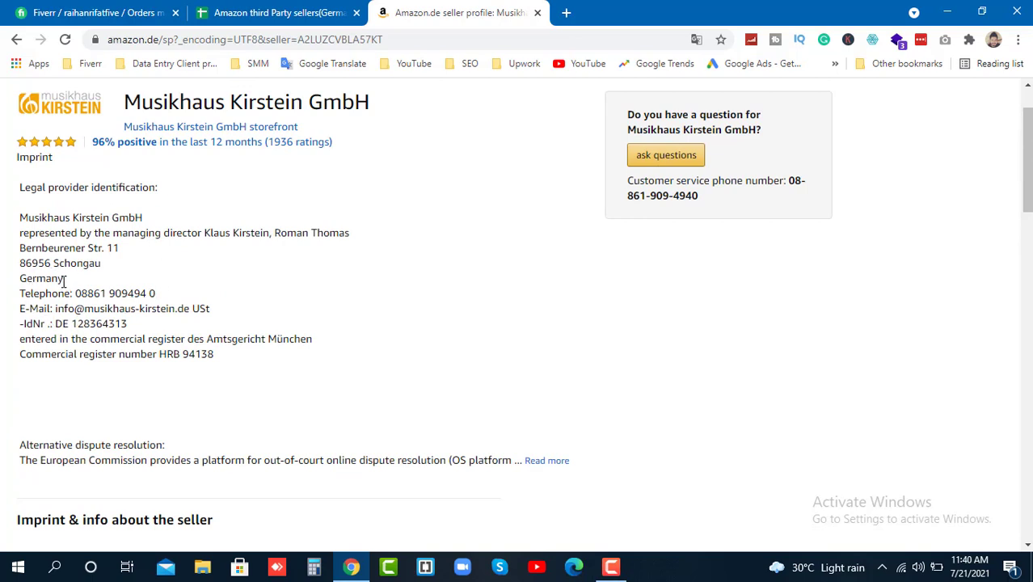
{"action": "left_click_drag", "start_coordinate": [65, 279], "coordinate": [18, 243]}
{"action": "key", "text": "ctrl+c"}
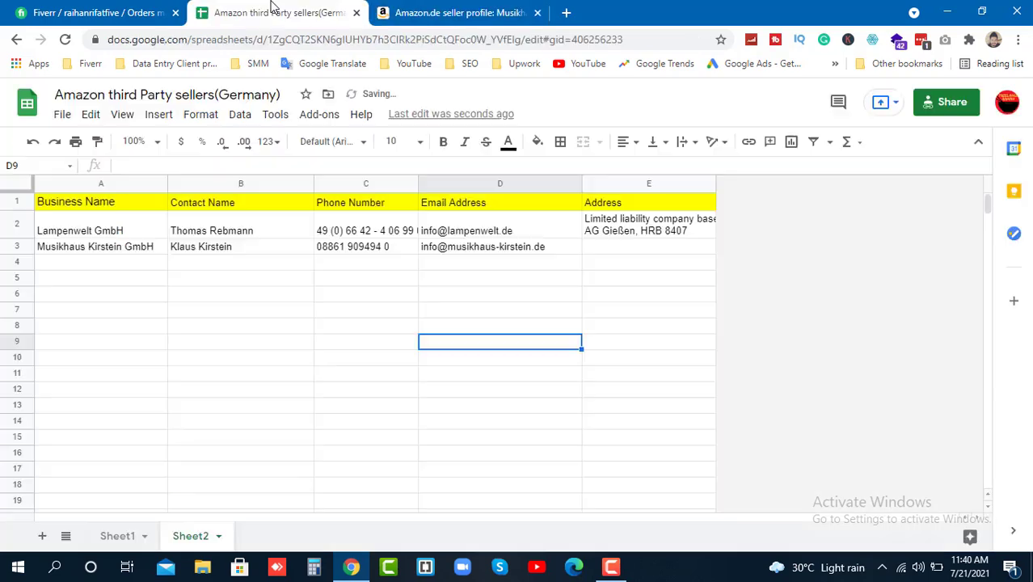
{"action": "left_click", "coordinate": [339, 13]}
{"action": "double_click", "coordinate": [602, 255]}
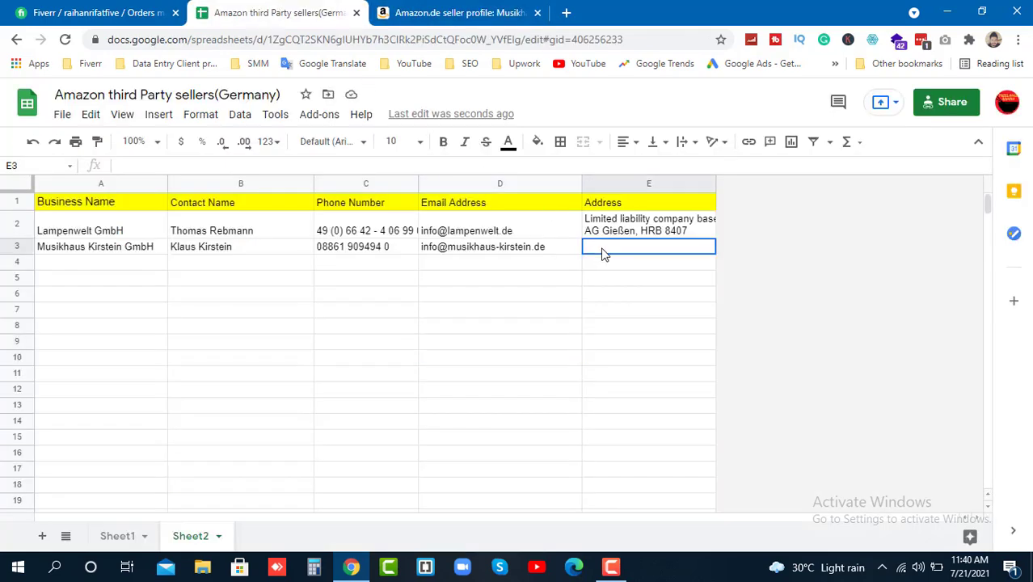
{"action": "key", "text": "ctrl+v"}
{"action": "left_click", "coordinate": [618, 382]}
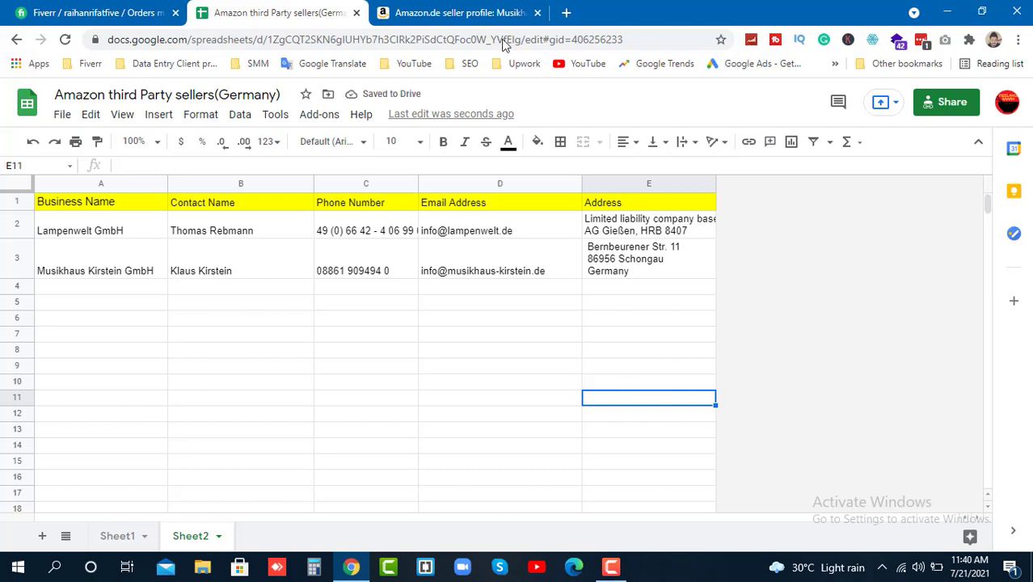
Step: Return from the Amazon profile to the seller's SellerRatings page and review its products, profile link and ranking description
{"action": "left_click", "coordinate": [453, 13]}
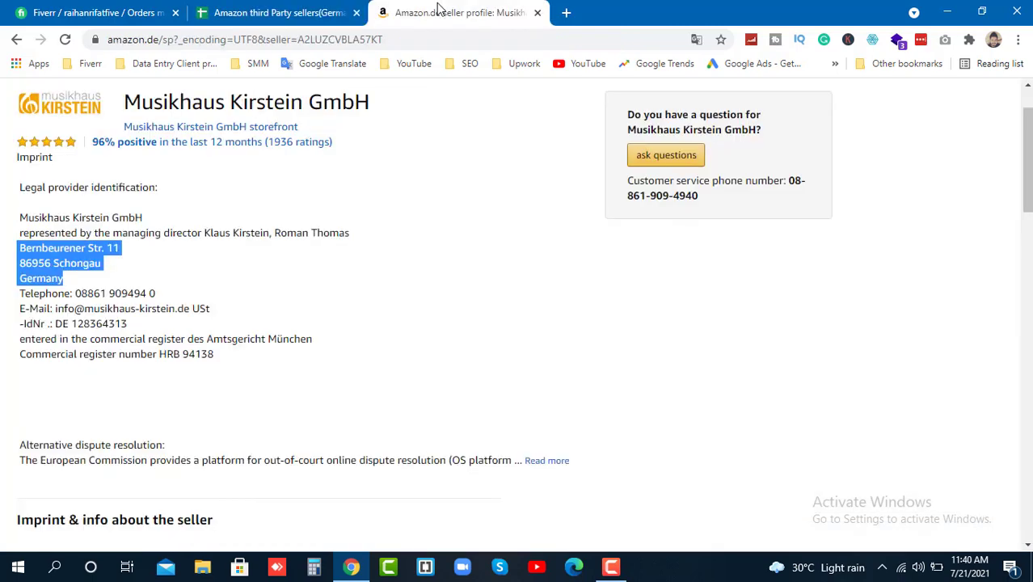
{"action": "left_click", "coordinate": [16, 39]}
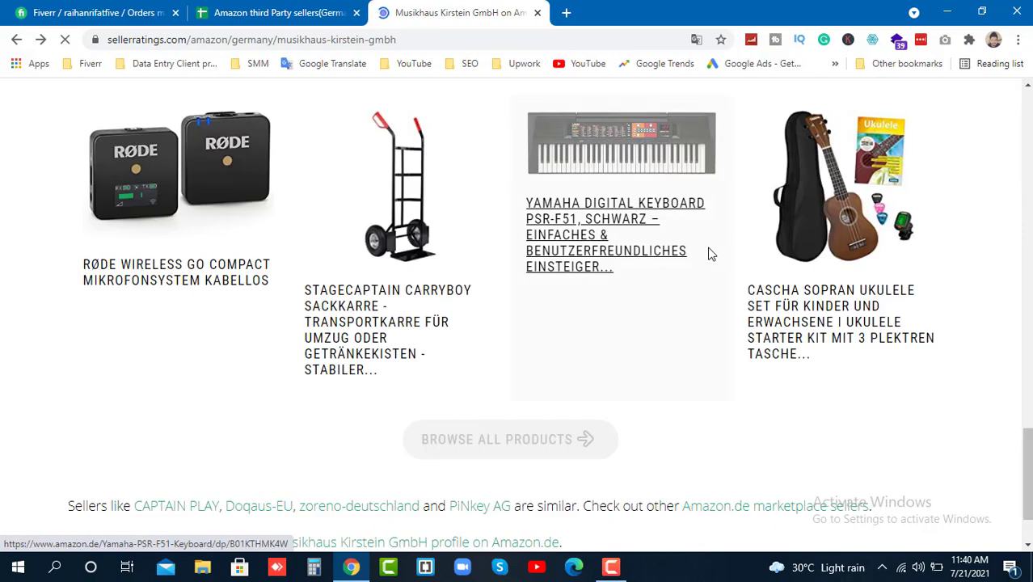
{"action": "scroll", "coordinate": [380, 392], "scroll_direction": "down", "scroll_amount": 1}
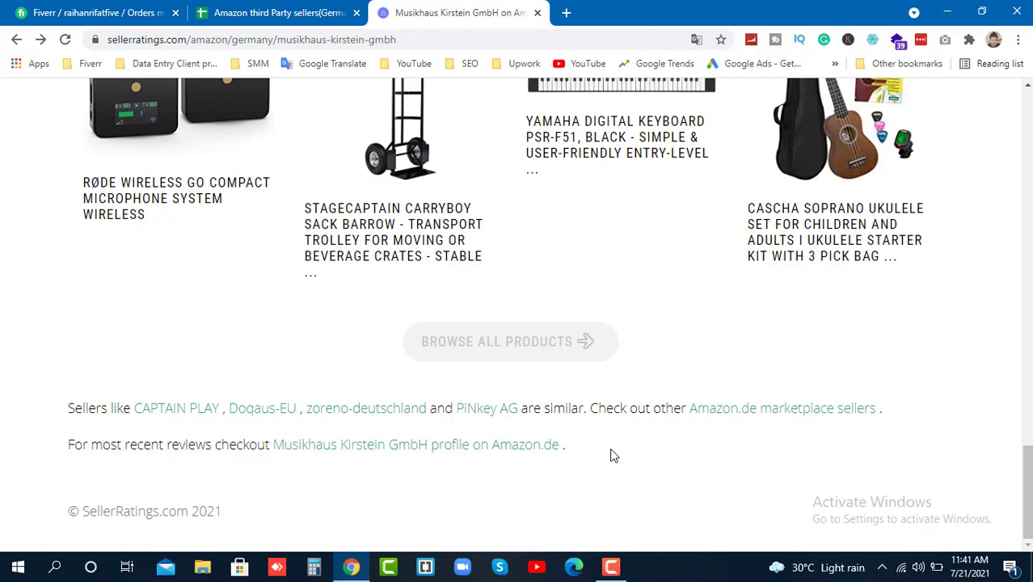
{"action": "scroll", "coordinate": [611, 455], "scroll_direction": "up", "scroll_amount": 1}
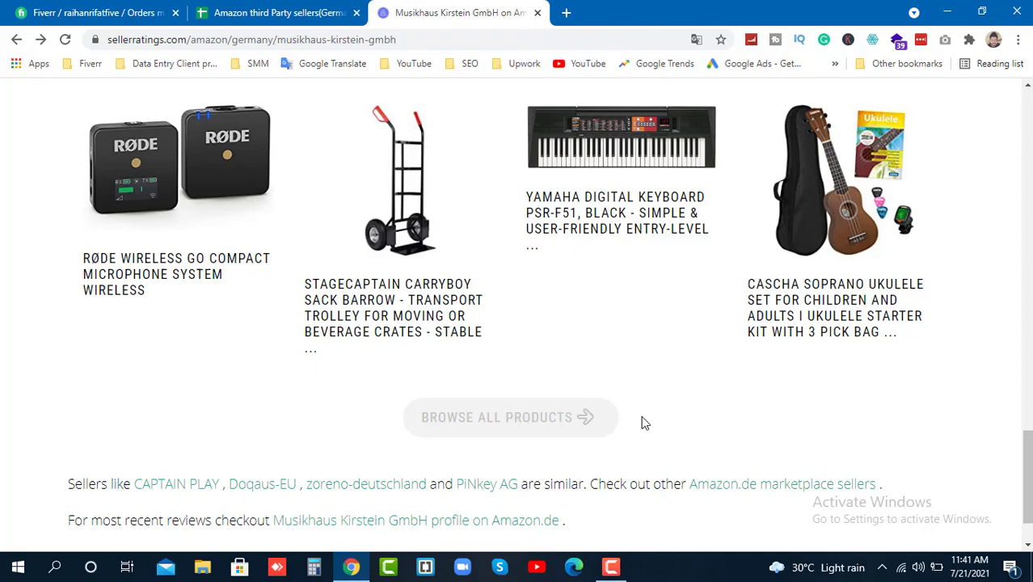
{"action": "scroll", "coordinate": [628, 439], "scroll_direction": "up", "scroll_amount": 15}
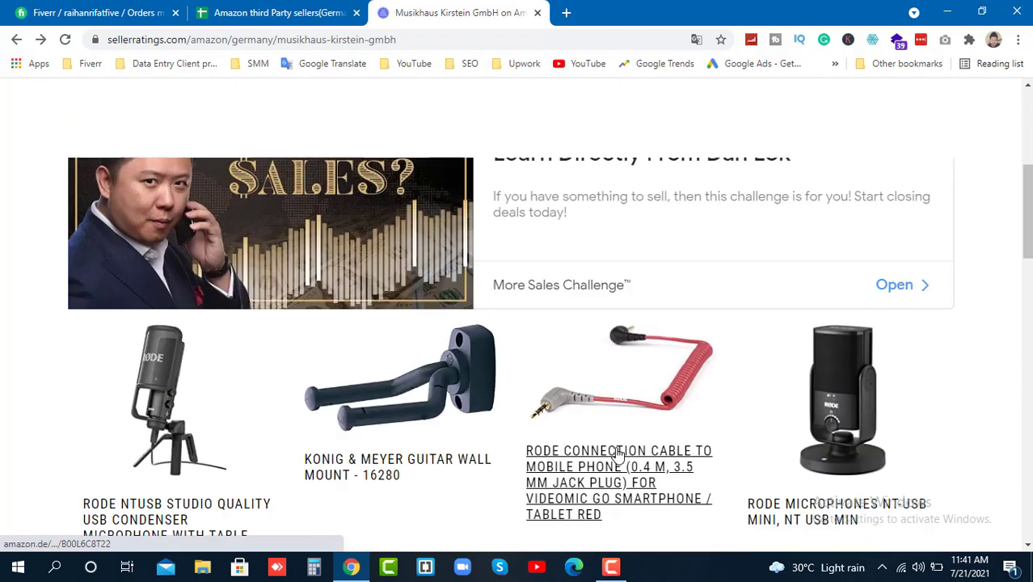
{"action": "scroll", "coordinate": [618, 455], "scroll_direction": "up", "scroll_amount": 5}
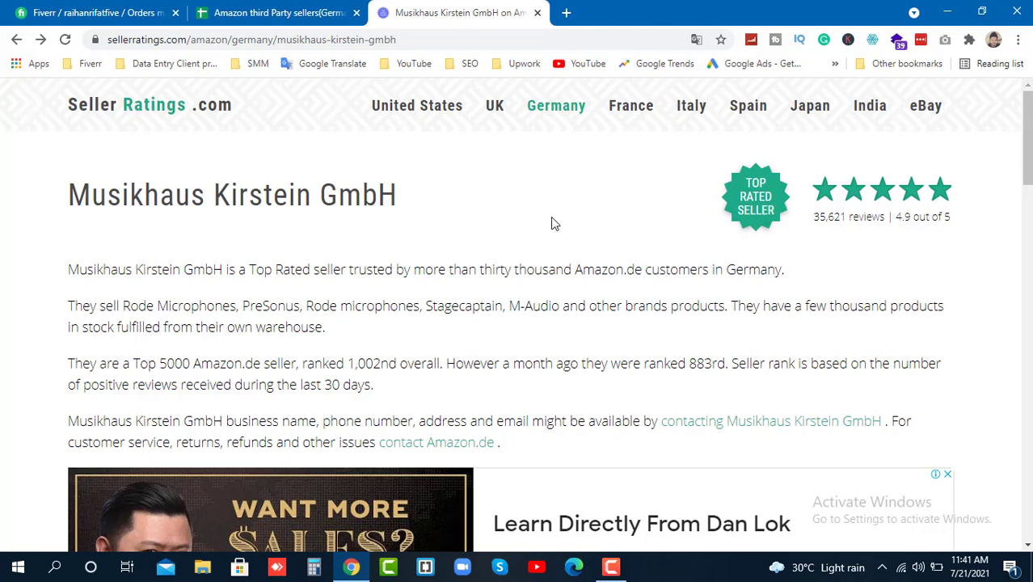
Step: Open the United States top sellers list on SellerRatings and look through its highest-ranked sellers
{"action": "left_click", "coordinate": [421, 111]}
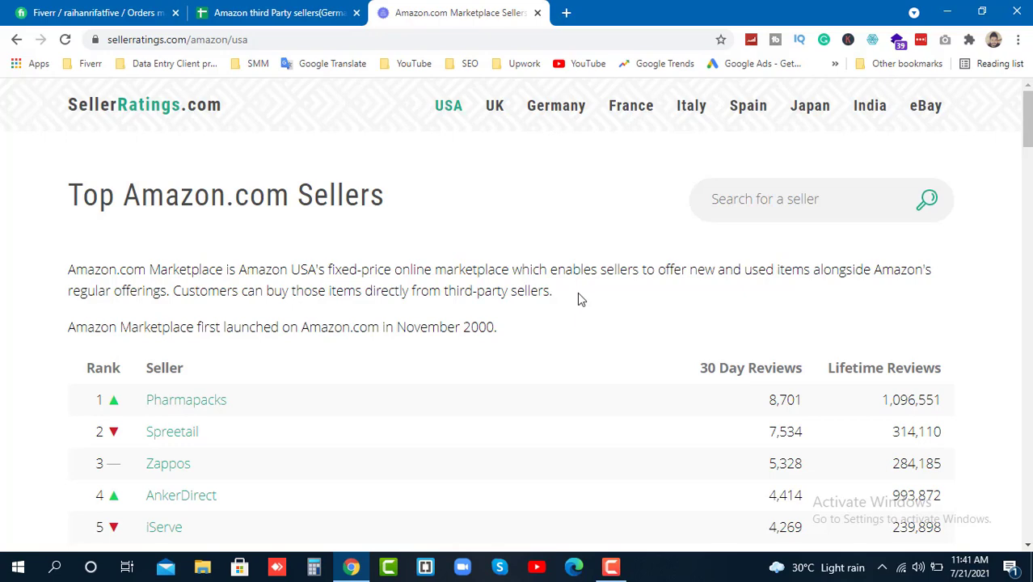
{"action": "scroll", "coordinate": [564, 311], "scroll_direction": "down", "scroll_amount": 3}
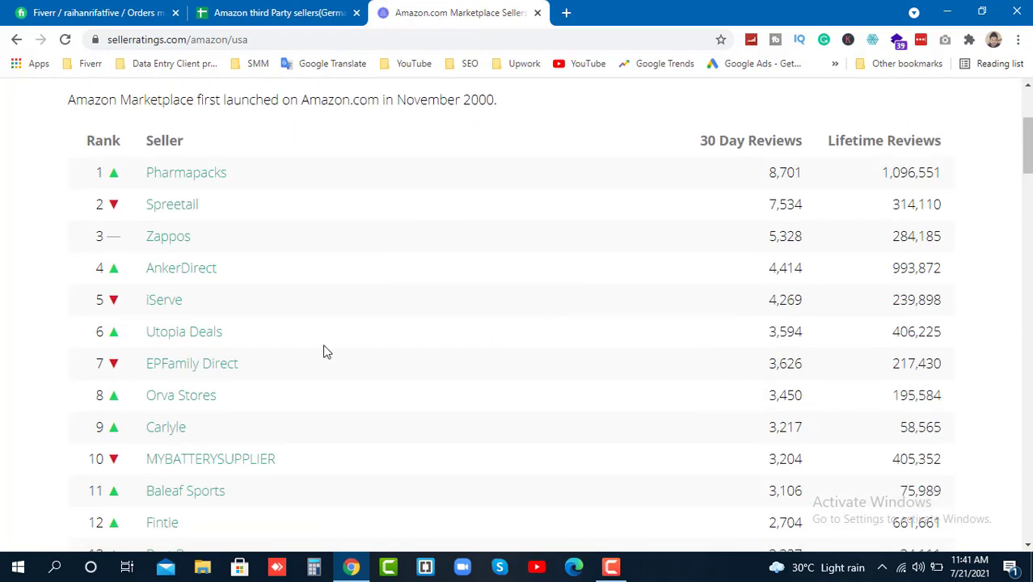
{"action": "scroll", "coordinate": [446, 339], "scroll_direction": "up", "scroll_amount": 3}
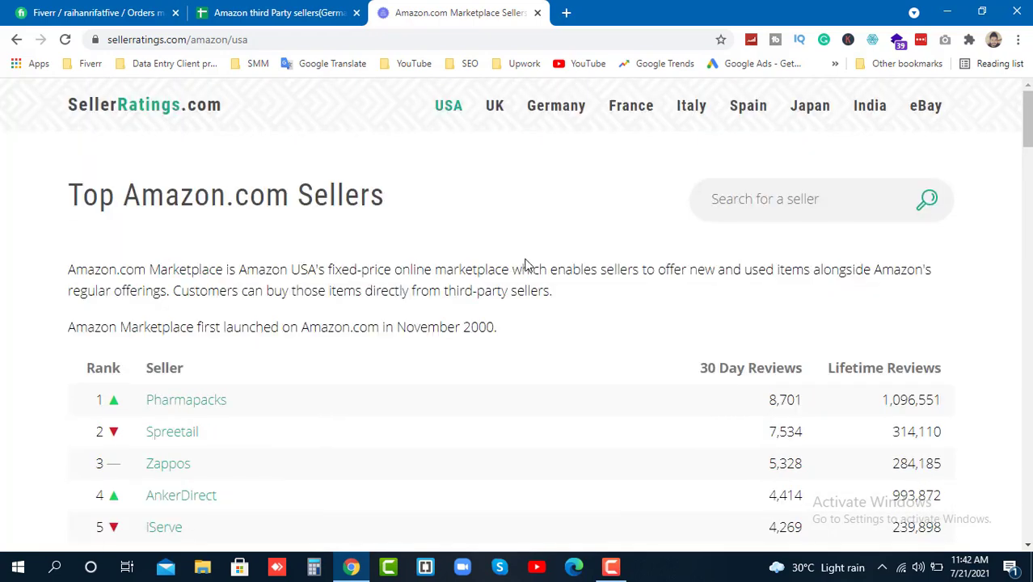